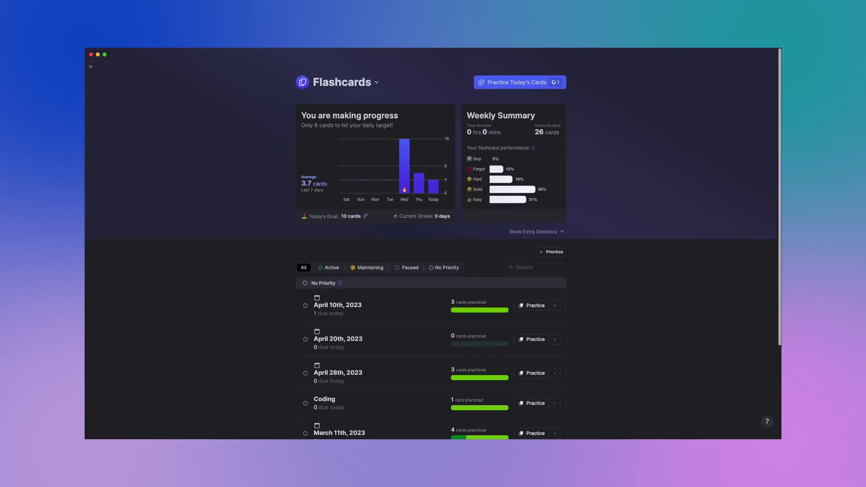
# Finish a basic 'Question >> Answer' flashcard in the August 16th note
pyautogui.scroll(-4, 629, 329)
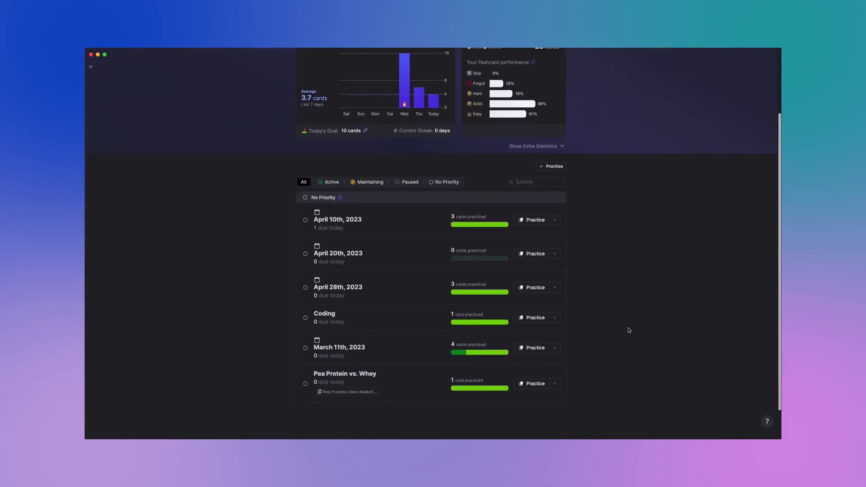
pyautogui.click(544, 232)
pyautogui.scroll(-4, 559, 299)
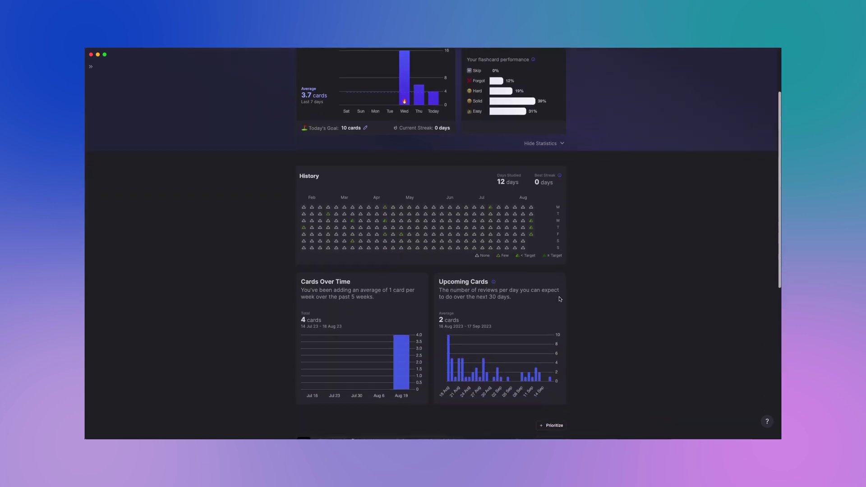
pyautogui.scroll(-3, 560, 299)
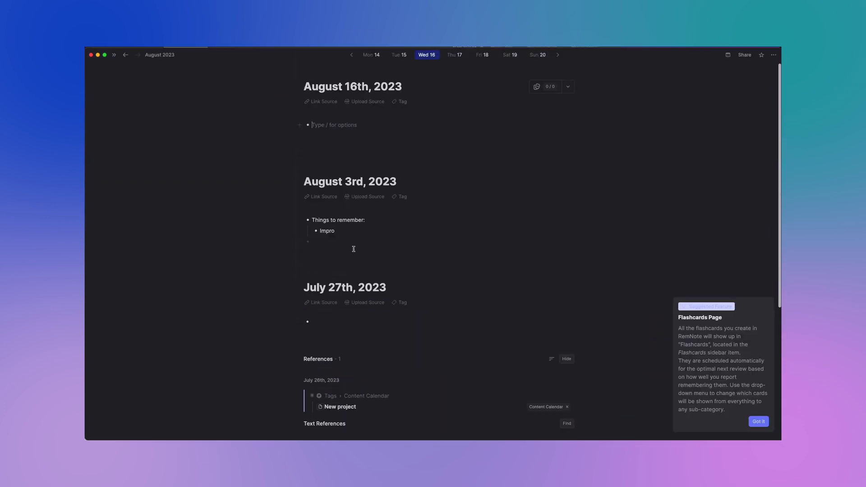
pyautogui.write('>> Answer')
pyautogui.press('Return')
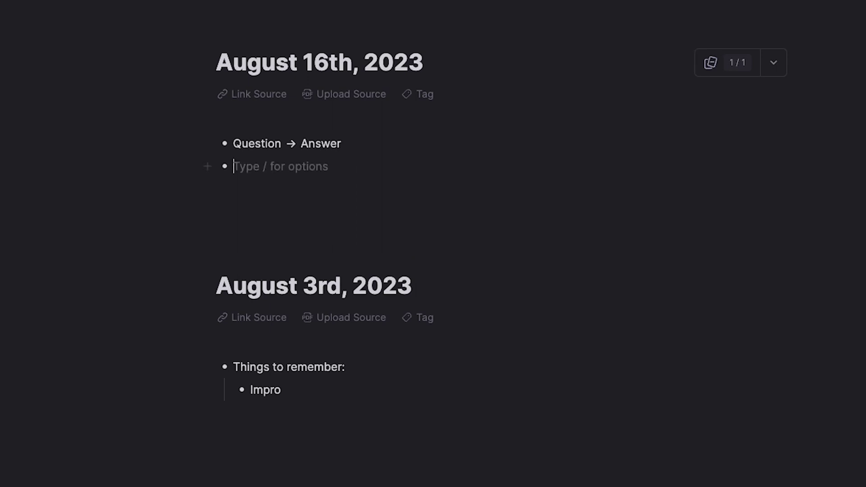
# Add a multi-line flashcard with answer lines 'Item 1' and 'Item 2'
pyautogui.write('/flas')
pyautogui.press('Down')
pyautogui.press('Return')
pyautogui.write('Q')
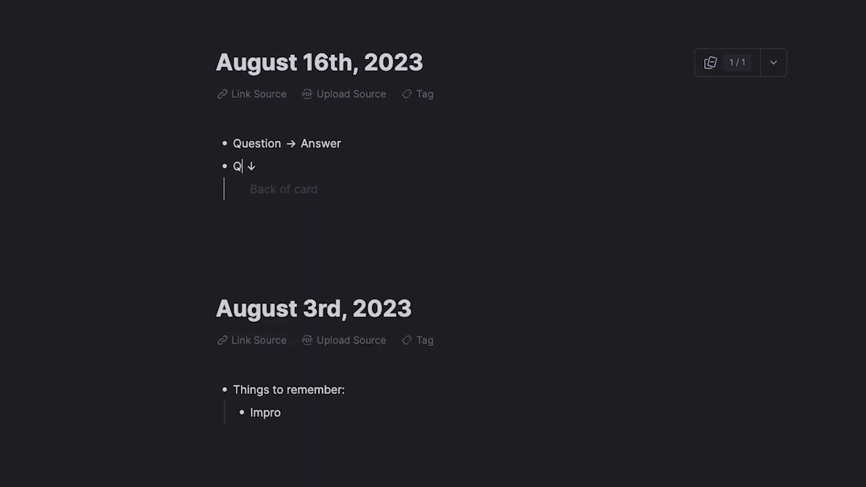
pyautogui.write('uestii')
pyautogui.press('Return')
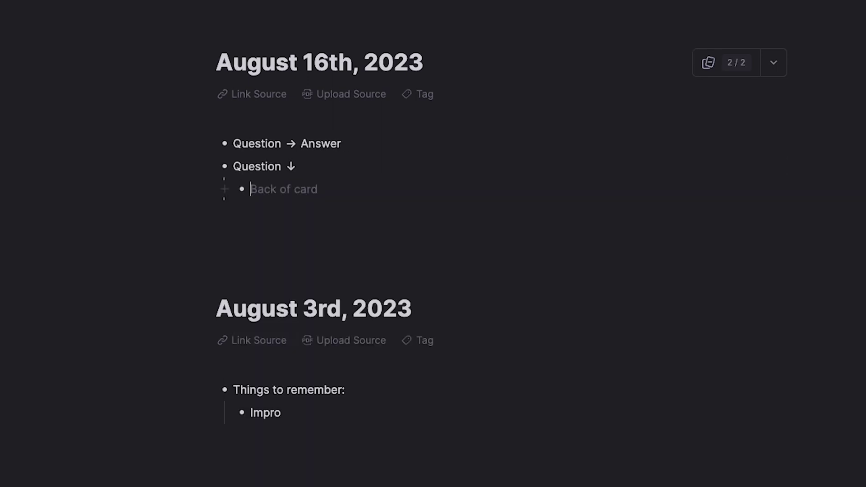
pyautogui.write('Item 1')
pyautogui.press('Return')
pyautogui.write('Item 2')
pyautogui.press('Return')
pyautogui.hotkey('shift', 'Tab')
# Add a second multi-line flashcard 'Question' with numbered answers Guess 1 to Guess 3
pyautogui.write('/fl')
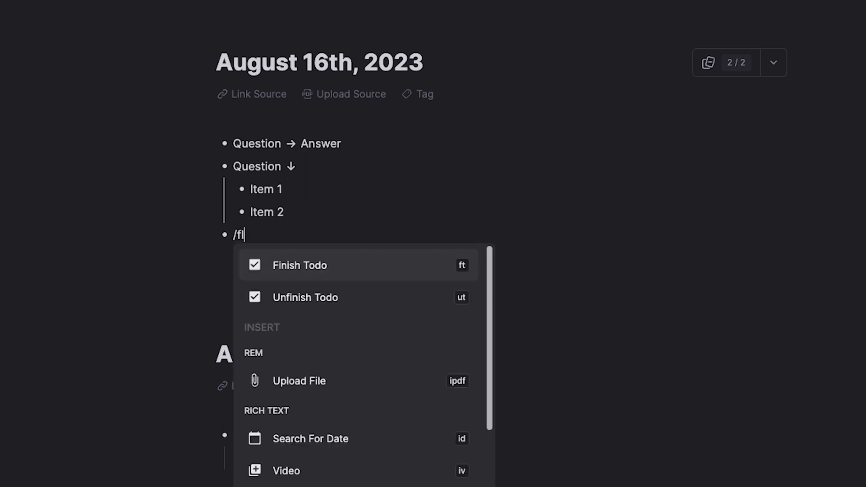
pyautogui.write('as')
pyautogui.press('Return')
pyautogui.write('Question')
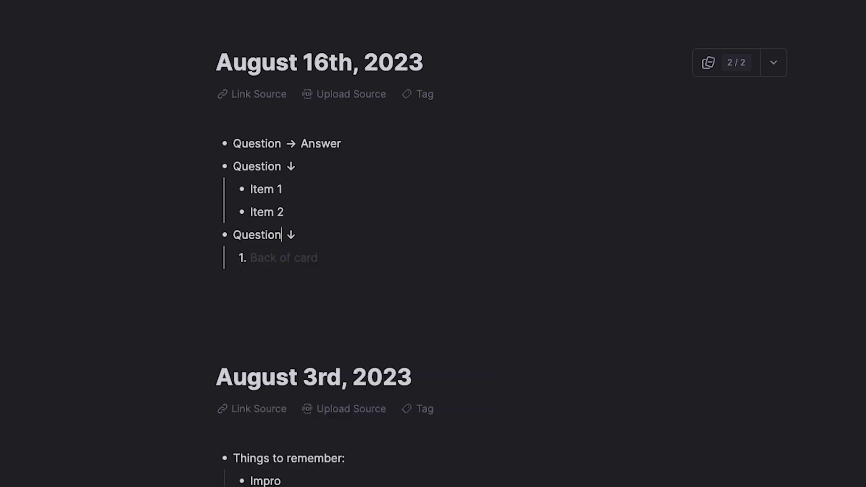
pyautogui.press('Return')
pyautogui.write('Guess 1')
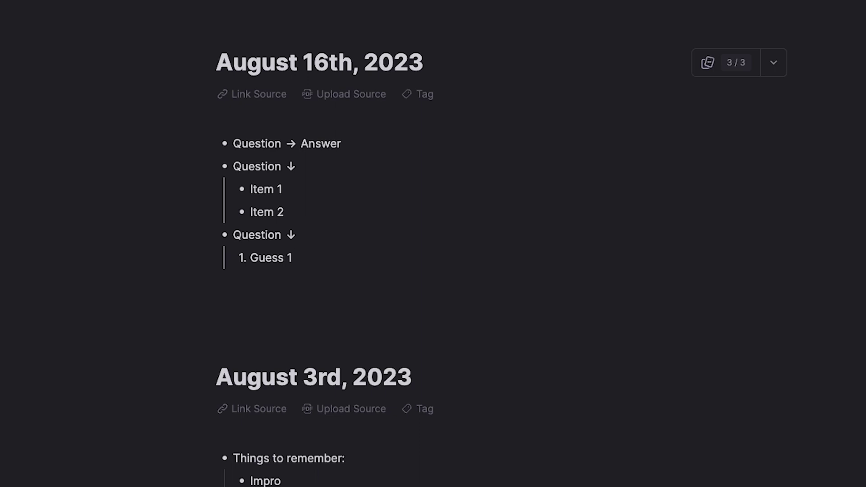
pyautogui.press('Return')
pyautogui.write('Guess 2')
pyautogui.press('Return')
pyautogui.write('Guess')
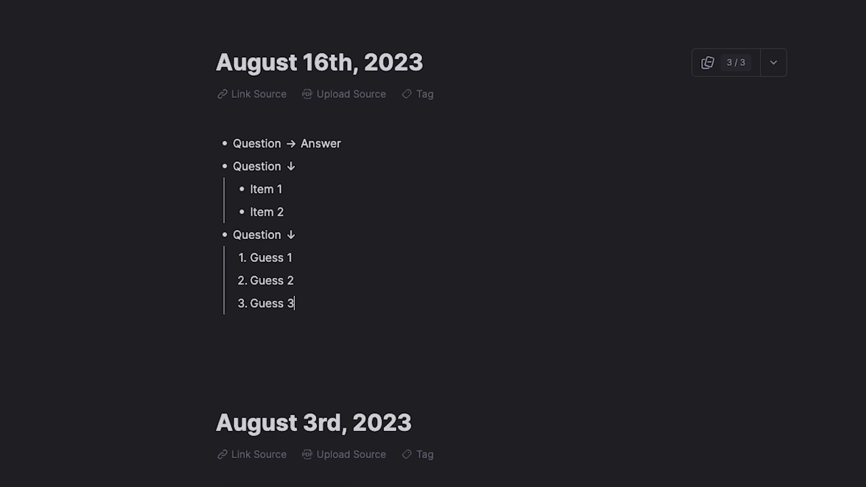
pyautogui.press('Return')
pyautogui.hotkey('shift', 'Tab')
# Write 'Guess the sentence' with 'sentence' hidden as a cloze deletion
pyautogui.write('Guess the ')
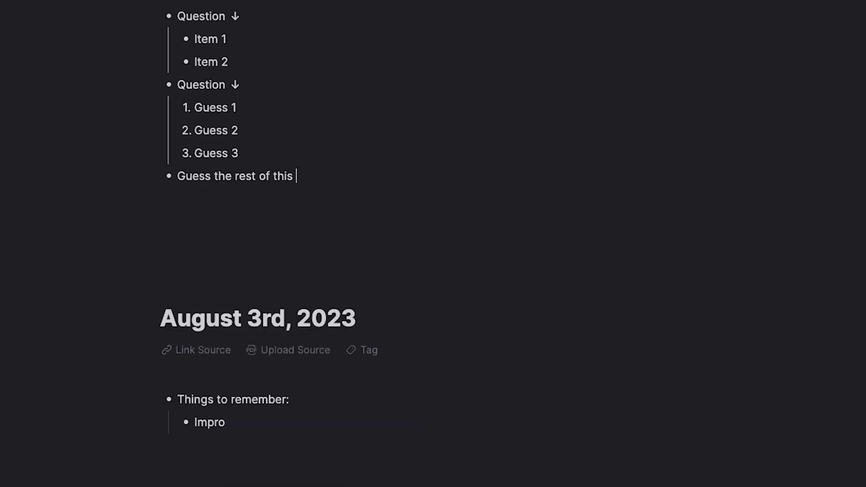
pyautogui.write('/clo')
pyautogui.press('Return')
pyautogui.write('sentence')
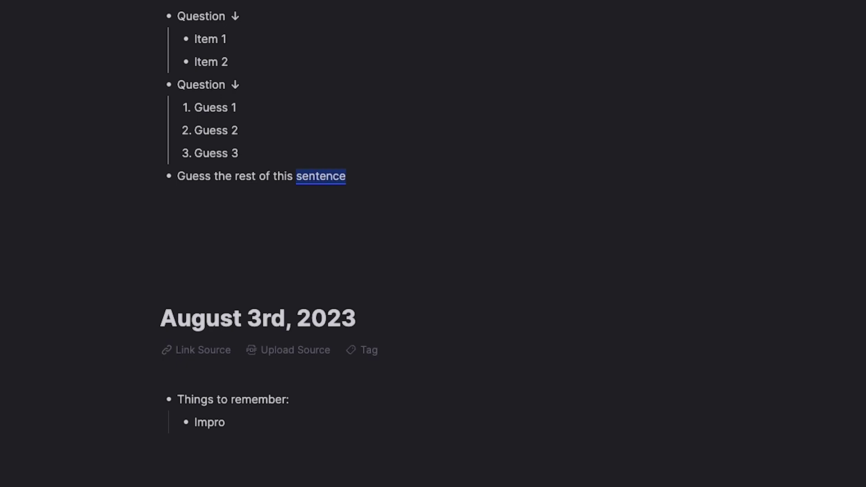
pyautogui.write('/fla')
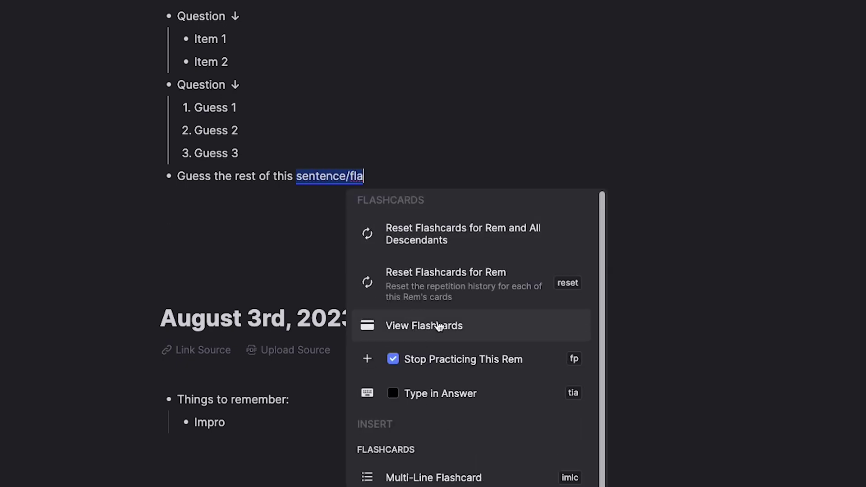
# Preview the sentence's cloze flashcard and reveal the hidden word
pyautogui.click(439, 326)
pyautogui.click(379, 255)
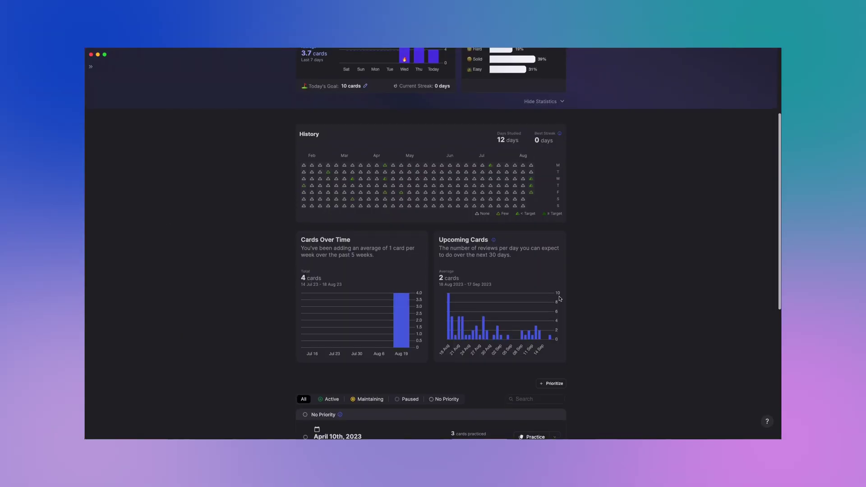
pyautogui.scroll(-2, 560, 299)
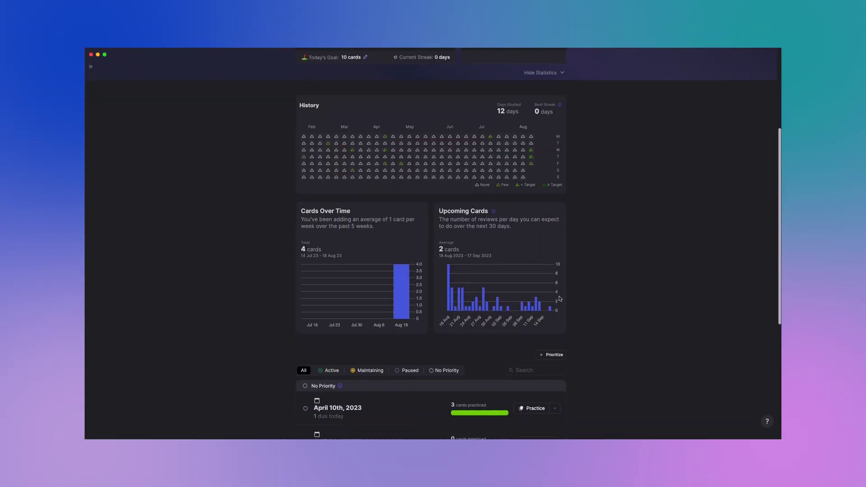
pyautogui.scroll(-1, 559, 299)
pyautogui.scroll(-2, 559, 299)
pyautogui.scroll(-2, 559, 299)
pyautogui.scroll(-2, 560, 299)
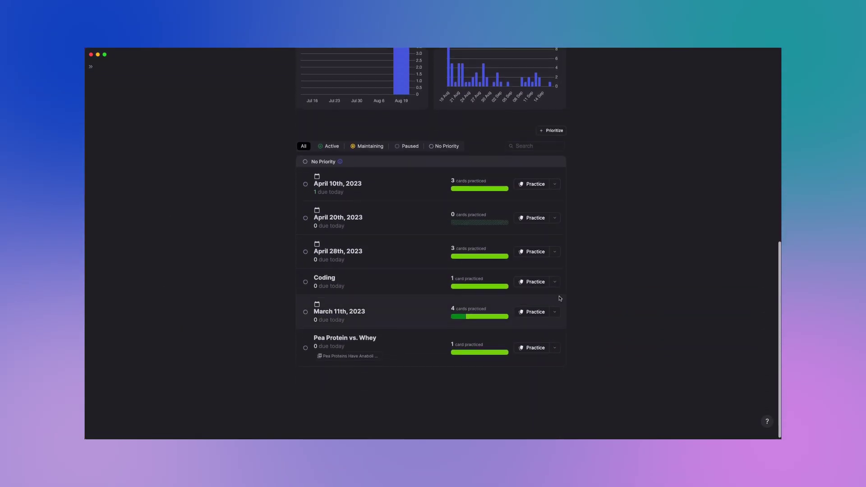
pyautogui.scroll(3, 559, 298)
pyautogui.scroll(8, 560, 299)
pyautogui.scroll(3, 534, 141)
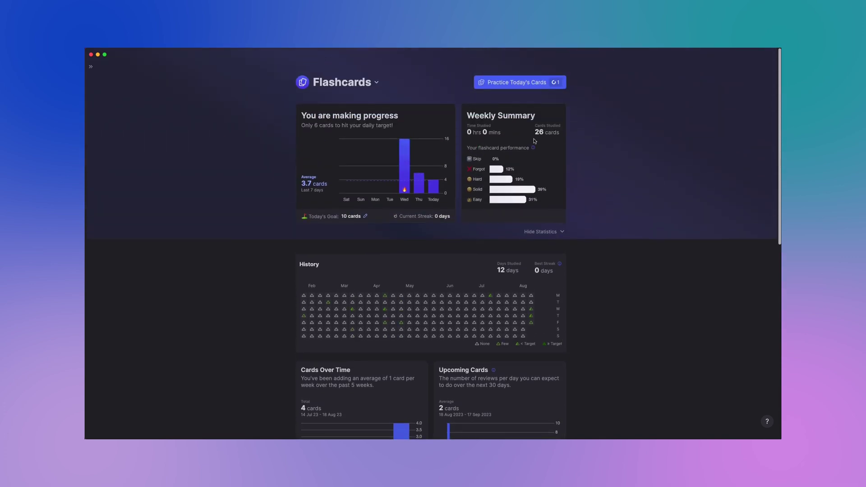
# Practise today's due Python card and rate it Recalled with effort
pyautogui.click(519, 82)
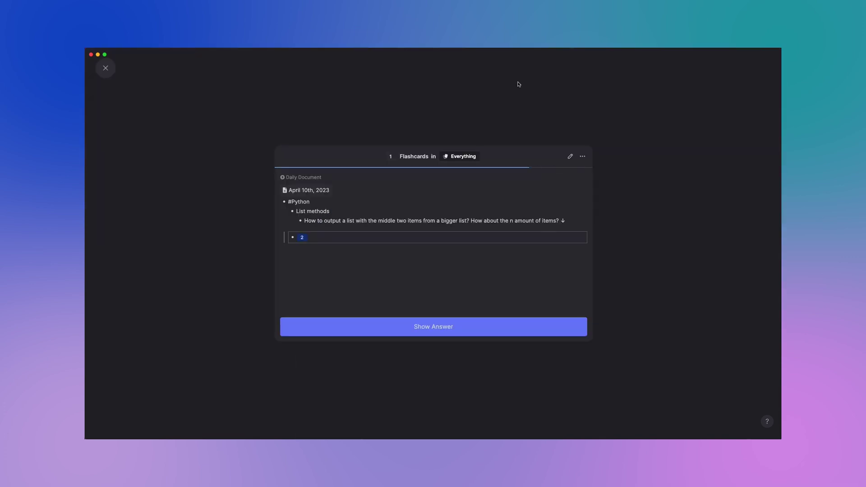
pyautogui.click(421, 330)
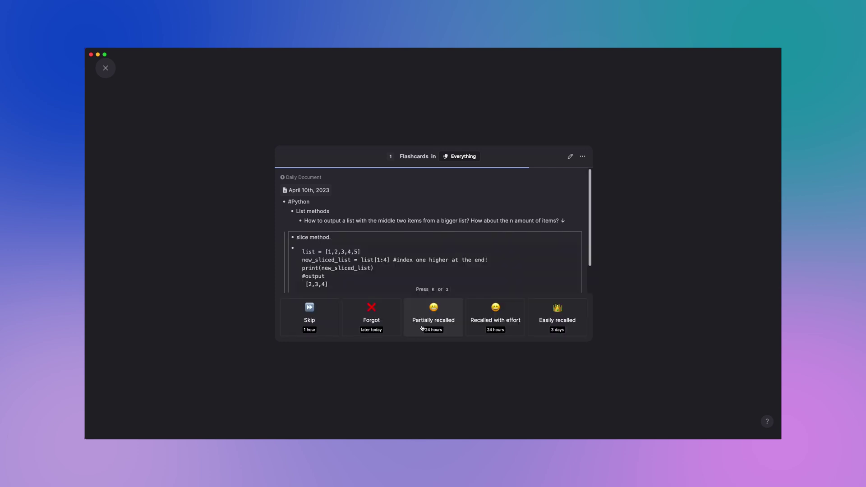
pyautogui.click(509, 317)
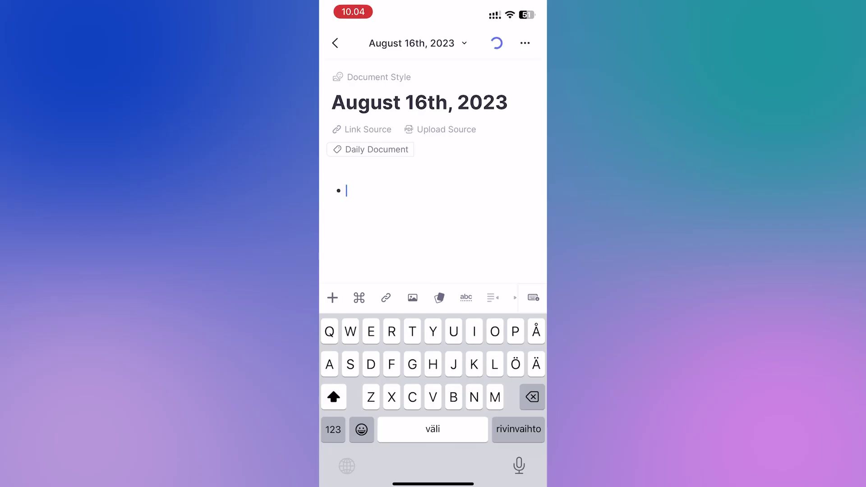
# Jot 'This is a quick thought that came up', then review cards until the Tuples answer shows
pyautogui.write('This is a')
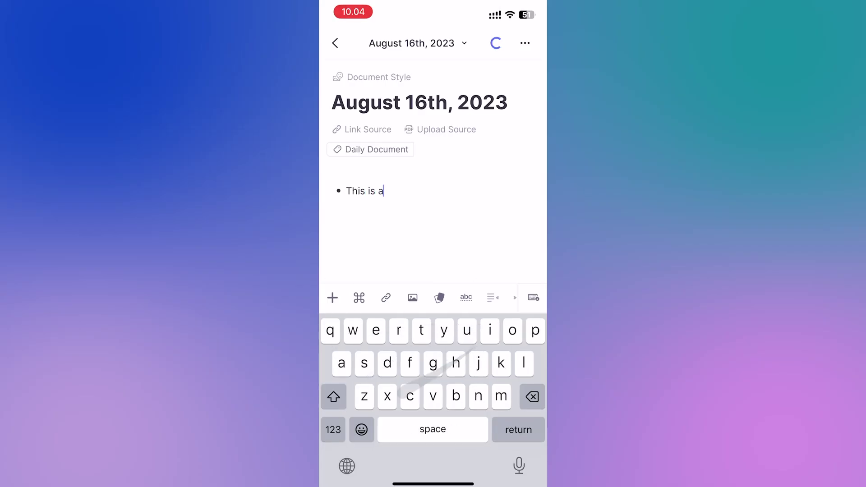
pyautogui.write(' quick thought that')
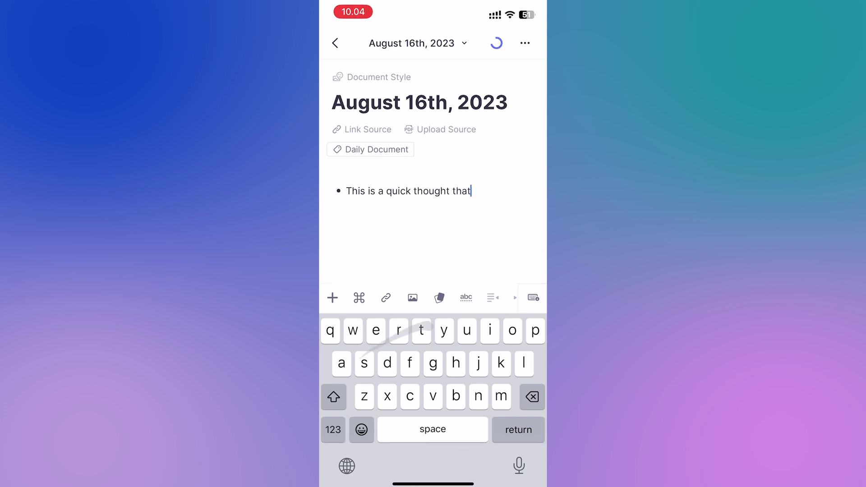
pyautogui.write(' came up')
pyautogui.click(523, 453)
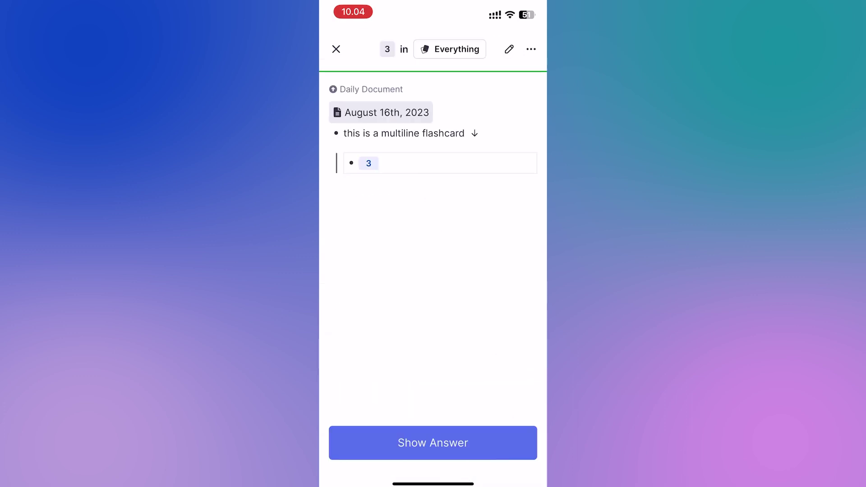
pyautogui.click(433, 443)
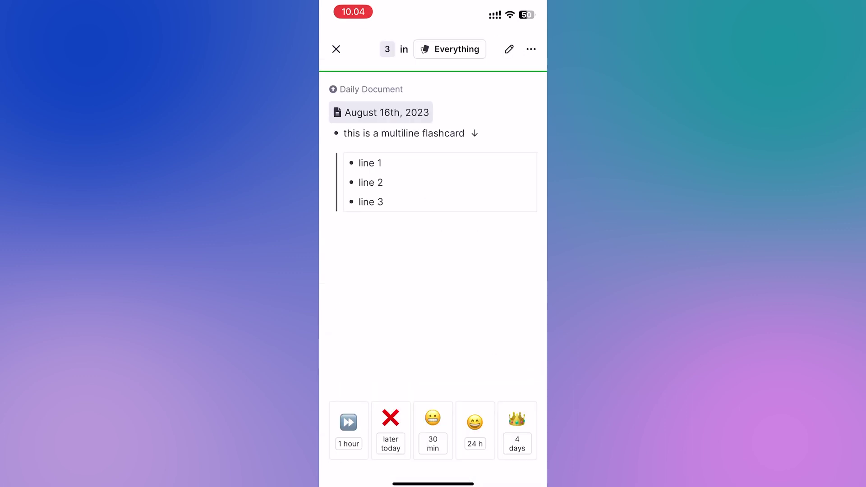
pyautogui.click(474, 431)
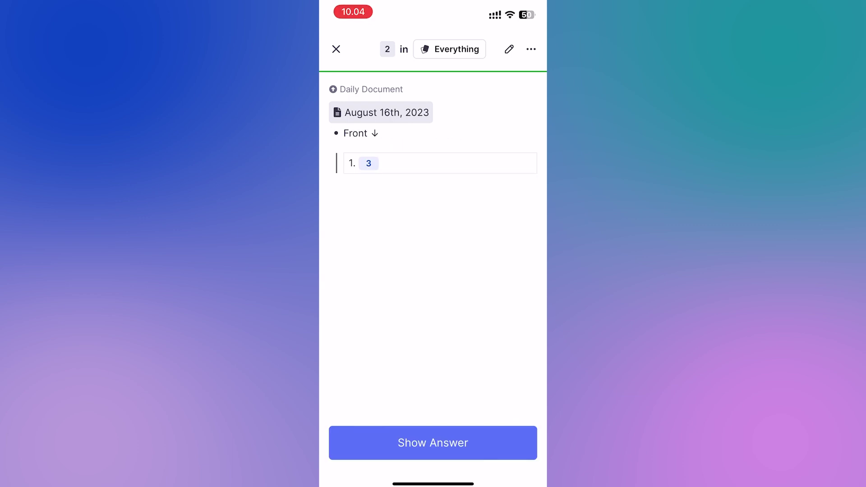
pyautogui.click(433, 443)
pyautogui.click(391, 430)
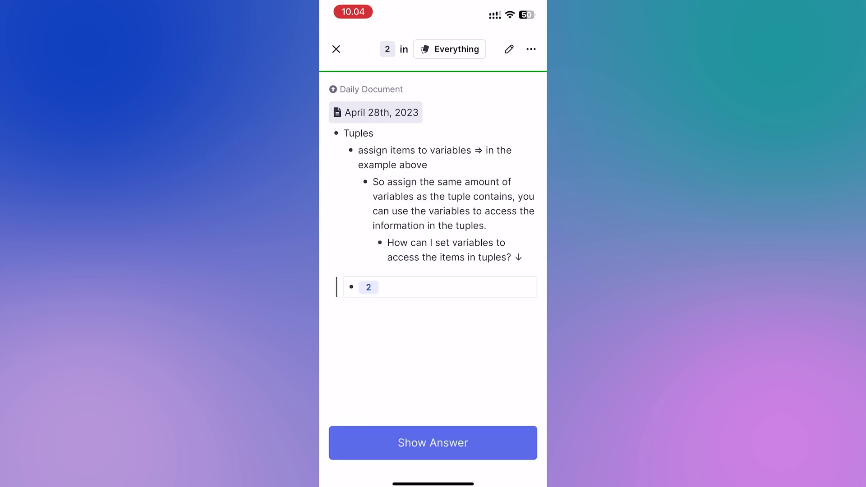
pyautogui.click(433, 443)
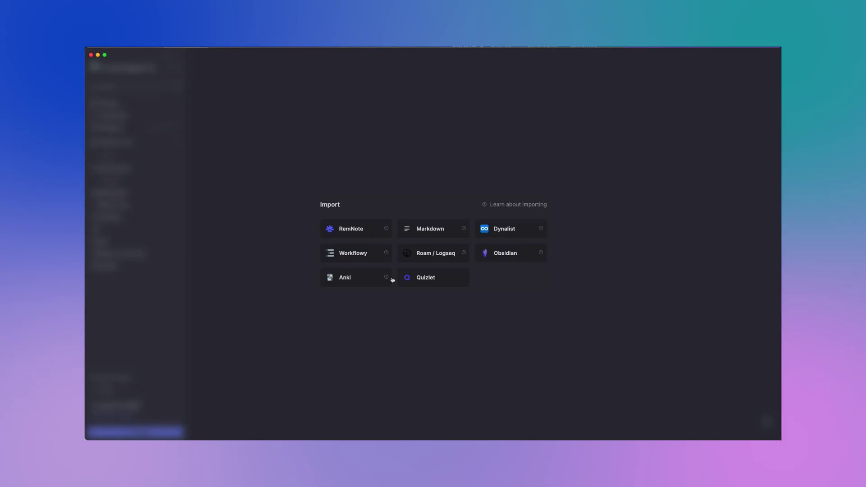
# Preview the Obsidian import file picker and the list of export formats
pyautogui.click(505, 254)
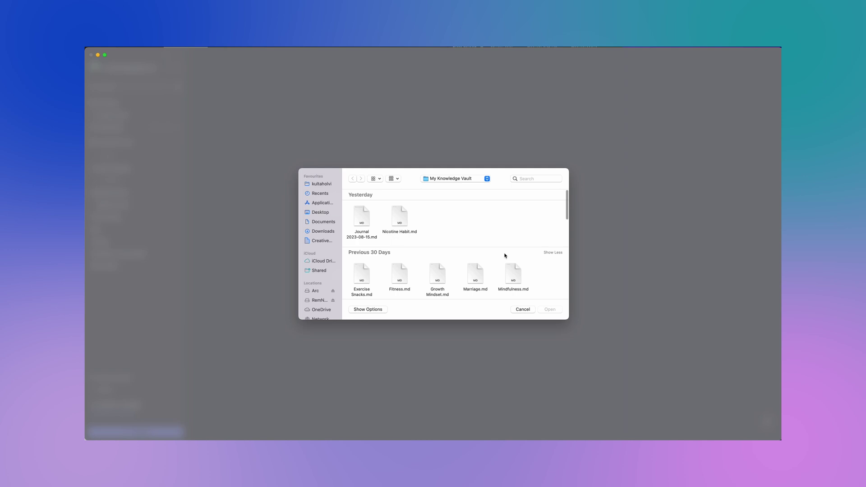
pyautogui.scroll(-3, 373, 251)
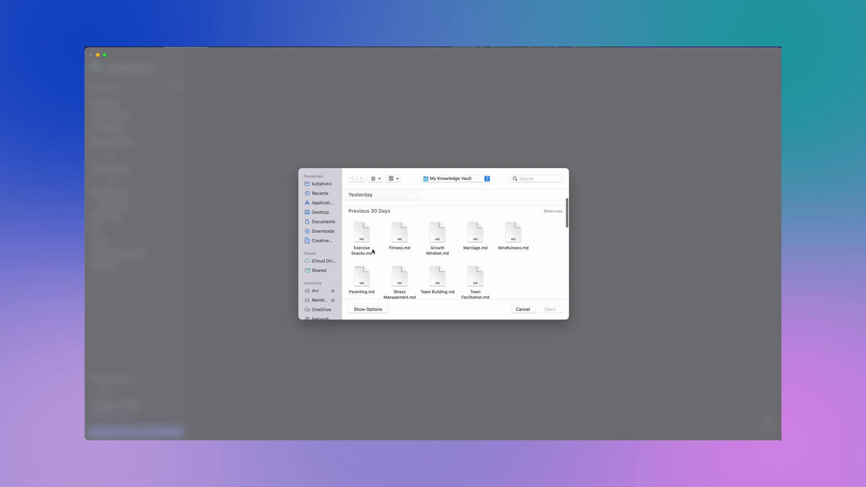
pyautogui.scroll(-2, 373, 248)
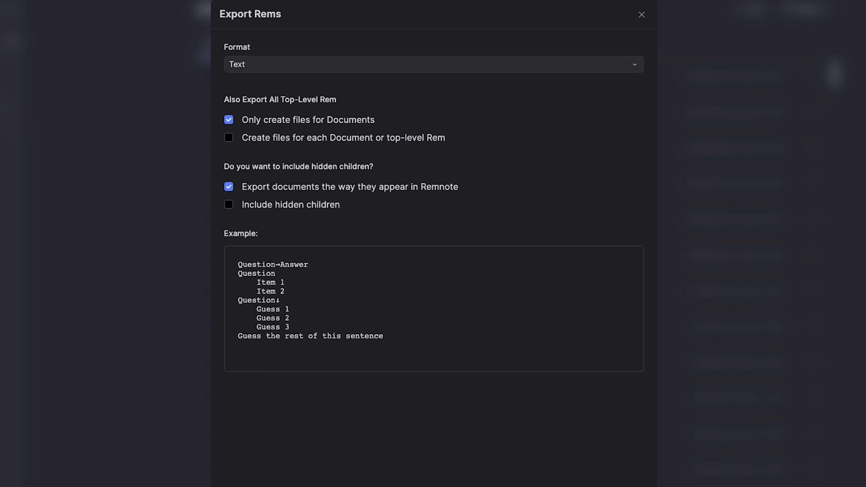
pyautogui.click(311, 66)
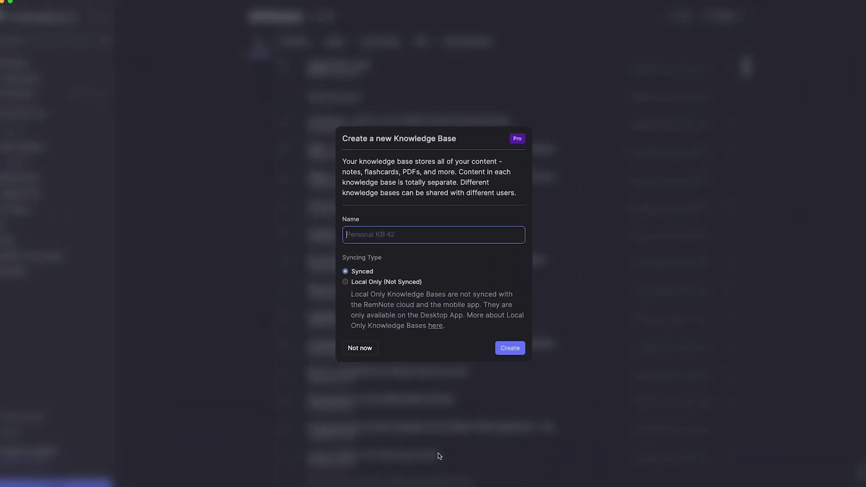
# Name the vault 'My private knowledge vault', choose Local Only, and start a new Desktop folder
pyautogui.write('My private knowledge vault')
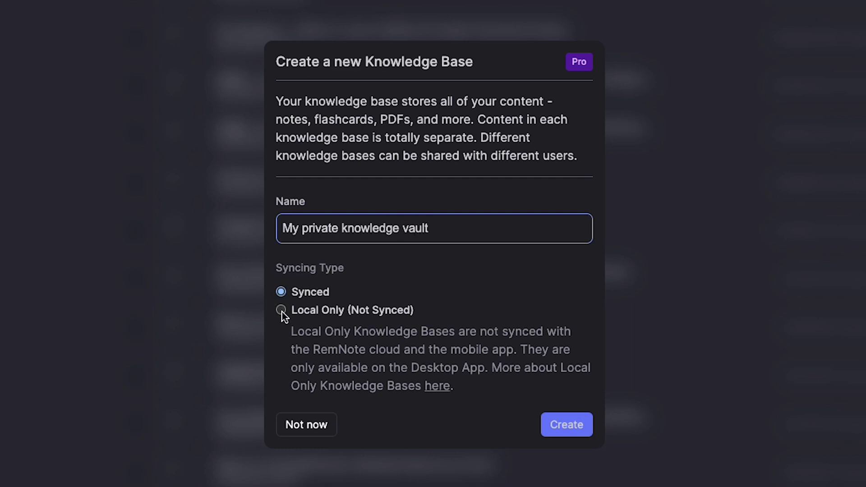
pyautogui.click(281, 311)
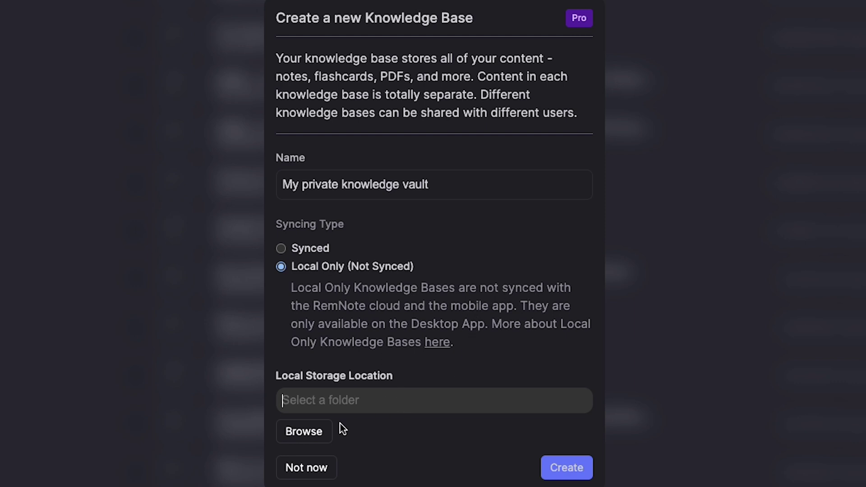
pyautogui.click(321, 430)
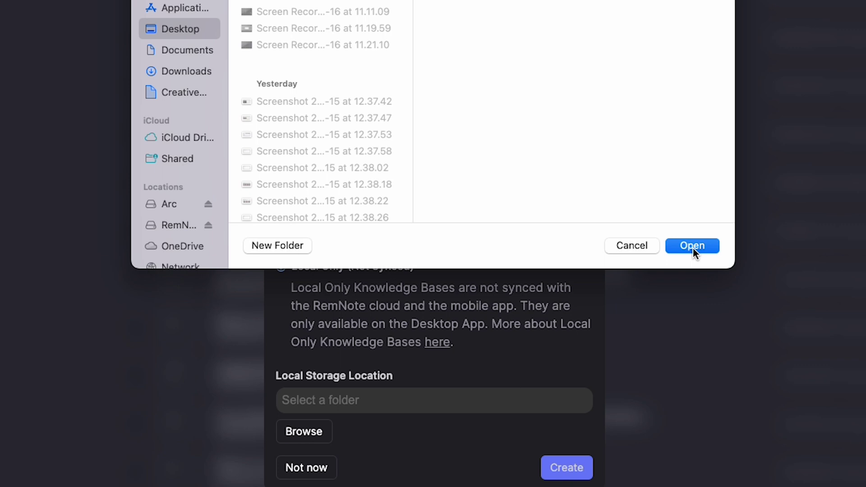
pyautogui.click(281, 244)
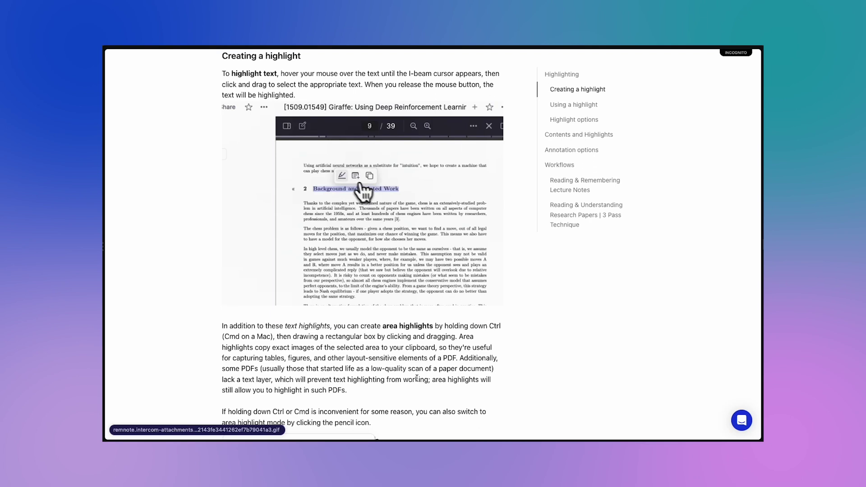
pyautogui.scroll(-2, 418, 382)
pyautogui.scroll(-2, 418, 382)
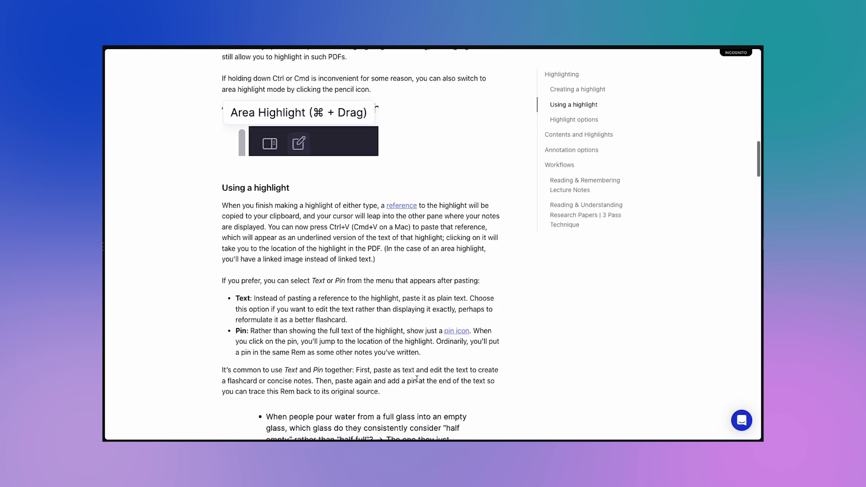
pyautogui.scroll(-3, 418, 382)
pyautogui.scroll(-1, 417, 382)
pyautogui.scroll(-2, 418, 382)
pyautogui.scroll(-2, 418, 382)
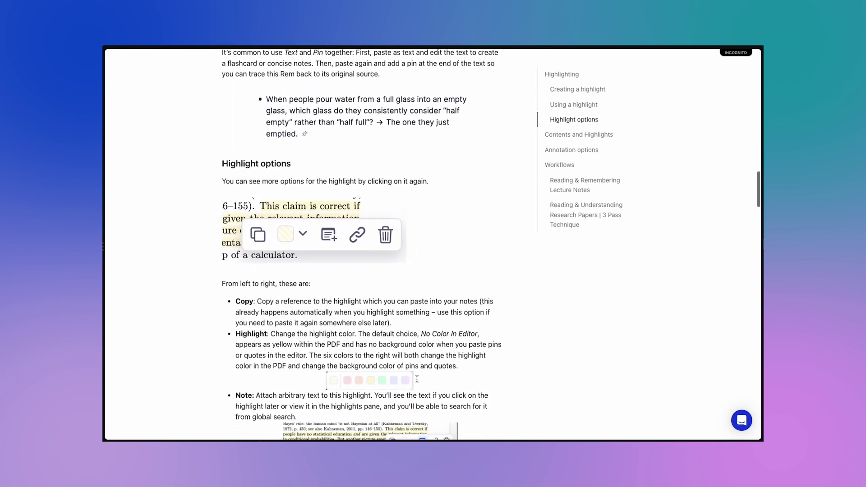
pyautogui.scroll(-2, 418, 382)
pyautogui.scroll(-2, 417, 379)
pyautogui.scroll(-1, 416, 379)
pyautogui.scroll(-2, 416, 379)
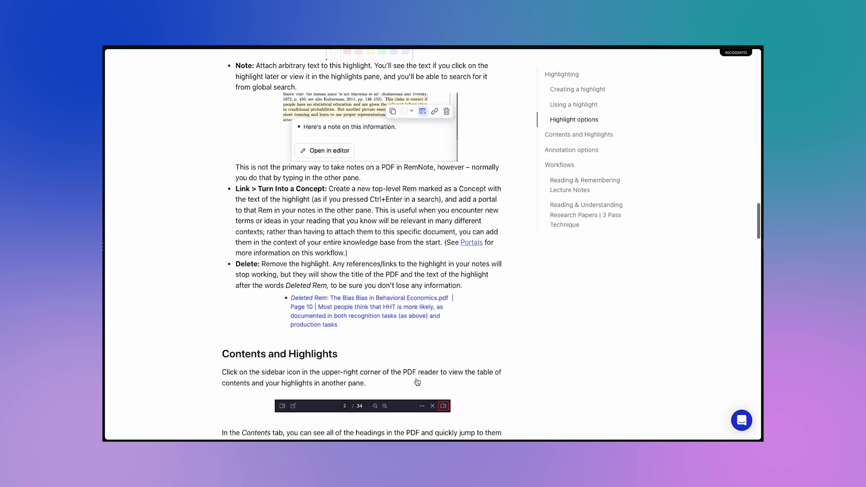
pyautogui.scroll(-3, 417, 380)
pyautogui.scroll(-1, 417, 382)
pyautogui.scroll(-2, 417, 382)
pyautogui.scroll(-2, 417, 382)
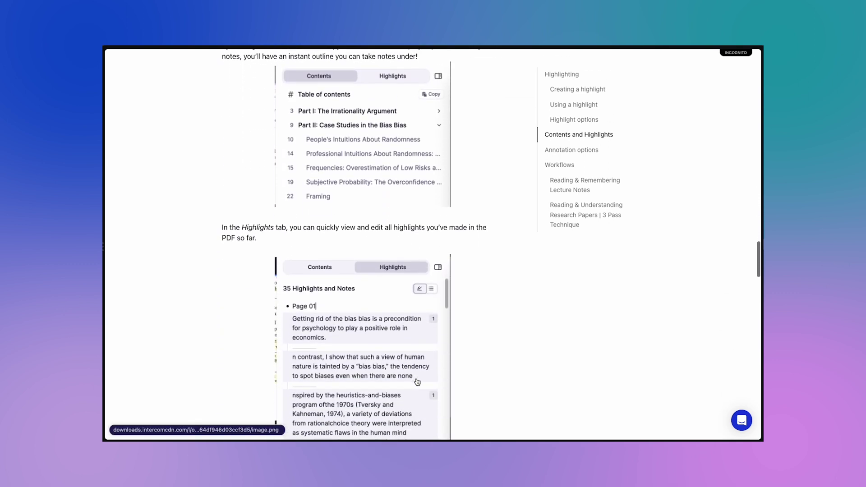
pyautogui.scroll(-3, 417, 382)
pyautogui.scroll(-2, 418, 383)
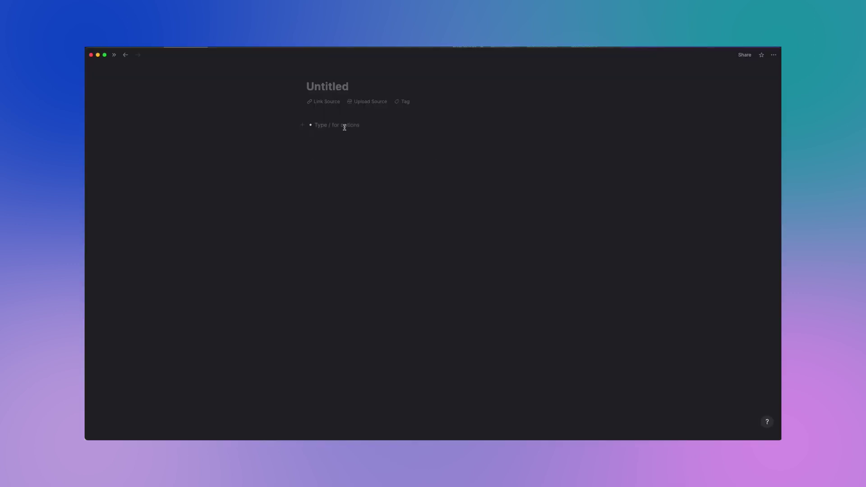
# Attach the pea protein paper as a source and open the PDF beside the note
pyautogui.write('/p')
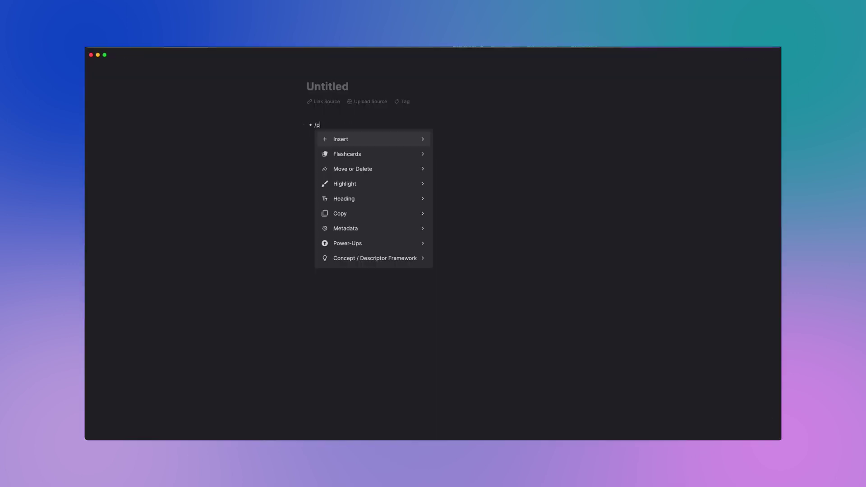
pyautogui.press('Return')
pyautogui.press('Return')
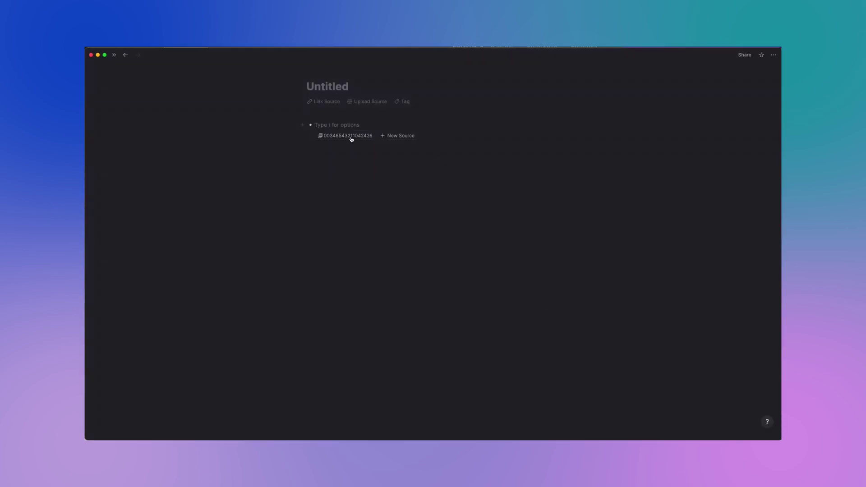
pyautogui.click(351, 137)
pyautogui.scroll(-10, 509, 248)
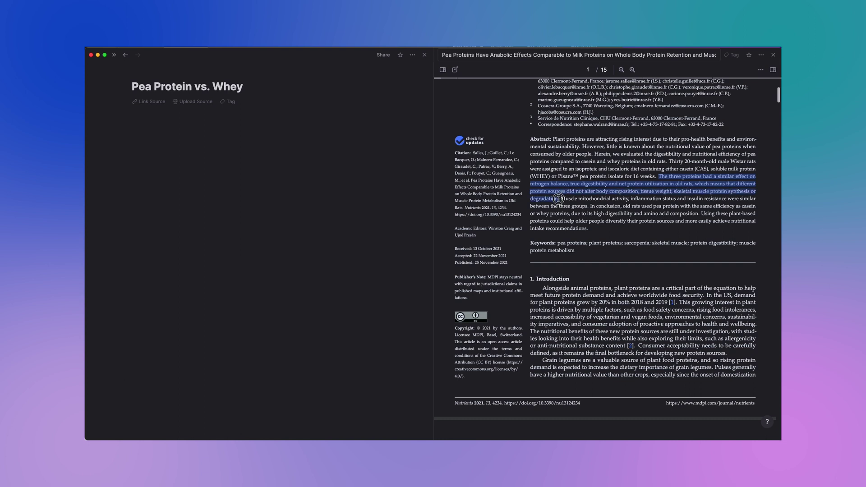
# Highlight an abstract sentence and paste it into the note as a Claim quote
pyautogui.moveTo(659, 177); pyautogui.dragTo(560, 198)
pyautogui.press('super+c')
pyautogui.click(632, 166)
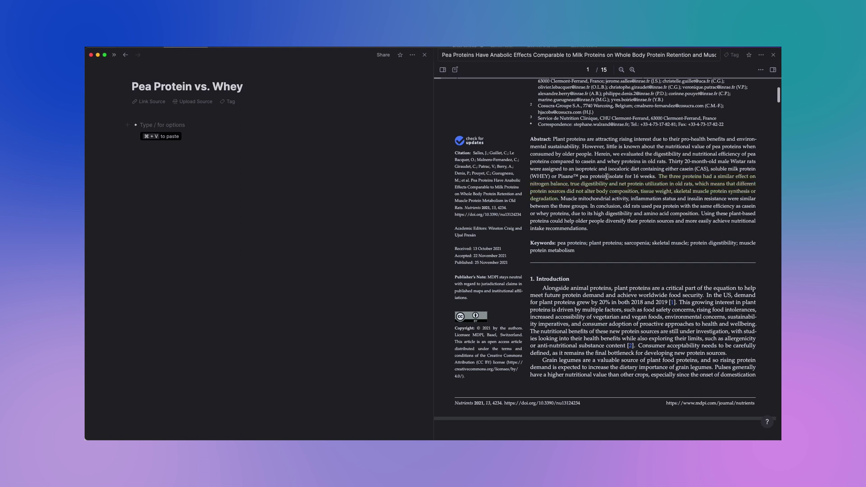
pyautogui.press('super+v')
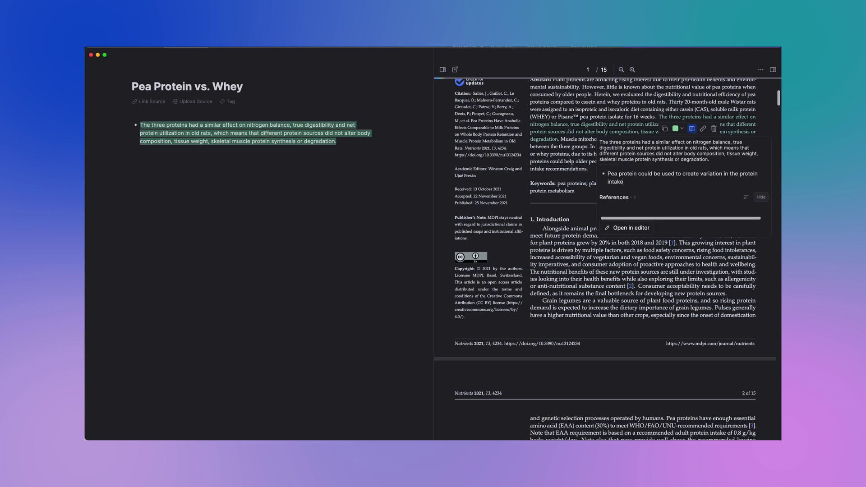
pyautogui.click(628, 227)
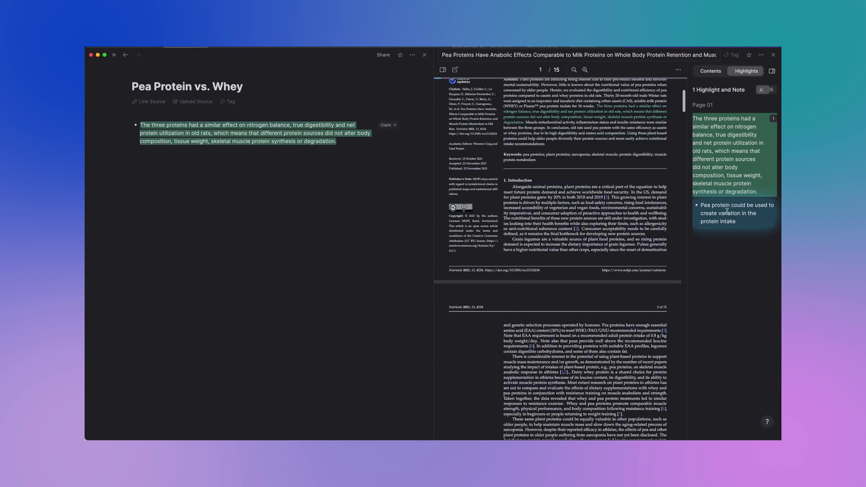
pyautogui.click(773, 55)
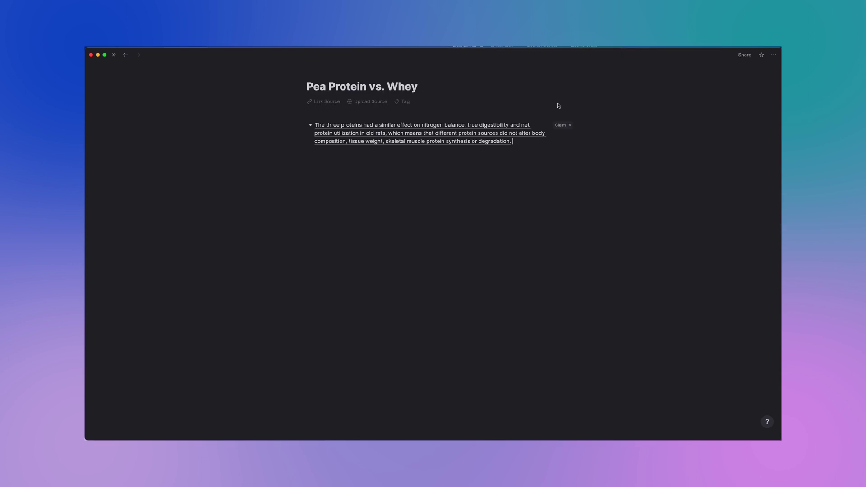
# Enter the answers body composition, tissue weight and skeletal muscle protein as child bullets
pyautogui.click(465, 137)
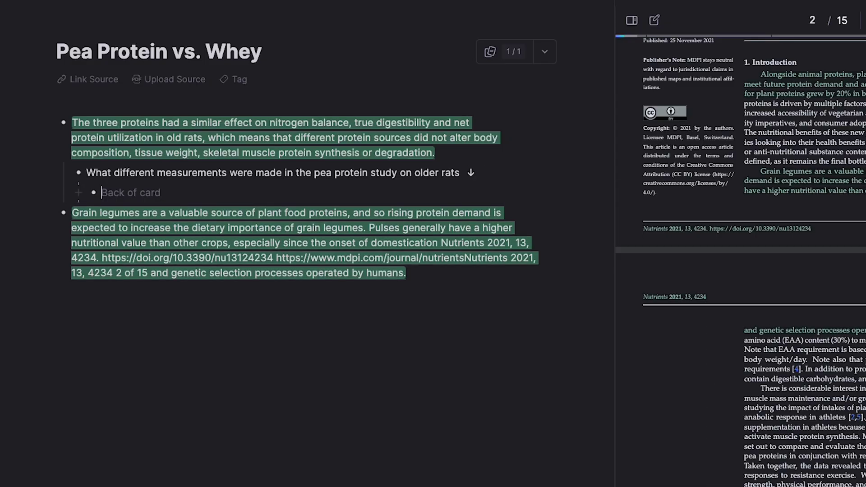
pyautogui.write('body composition')
pyautogui.press('Return')
pyautogui.write('tissue weight')
pyautogui.press('Return')
pyautogui.write('skeletal mus')
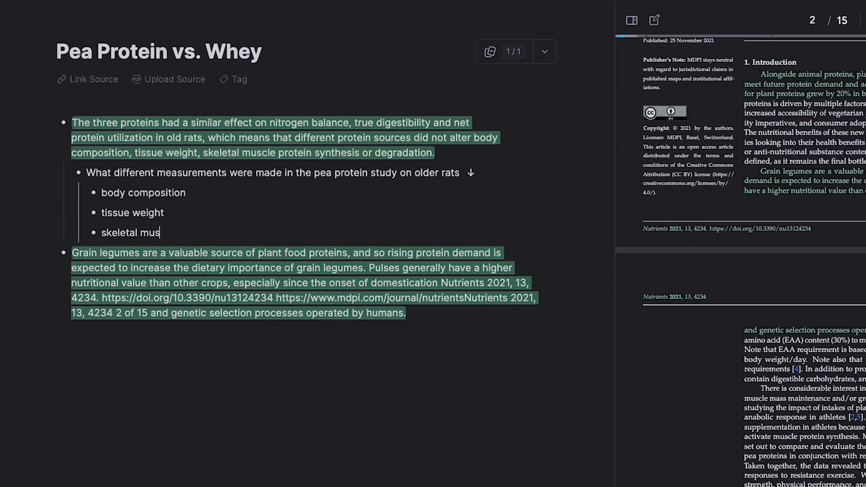
pyautogui.write('cle protein')
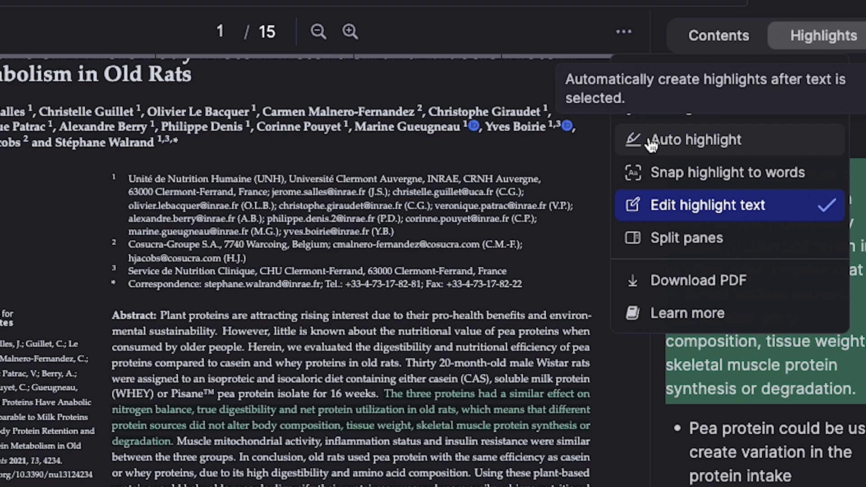
# Enable Auto highlight, highlight another passage, and link the pea protein paper as source
pyautogui.click(656, 147)
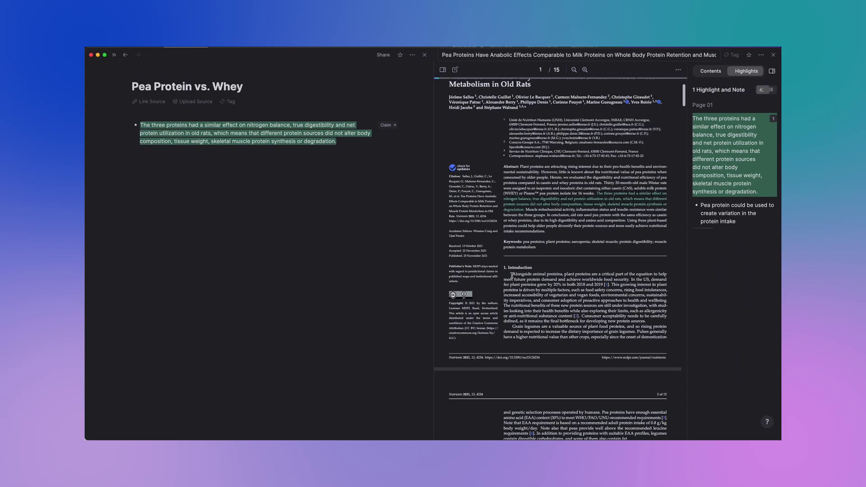
pyautogui.moveTo(513, 275); pyautogui.dragTo(599, 290)
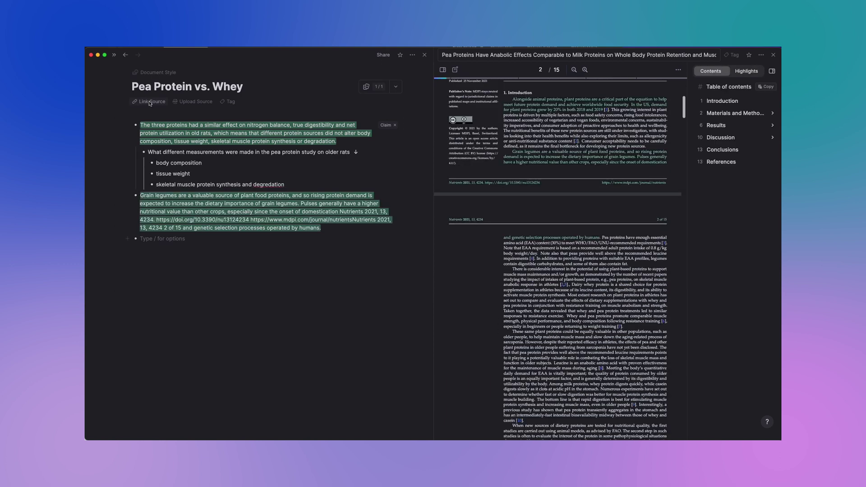
pyautogui.click(150, 102)
pyautogui.write('pea pr')
pyautogui.click(163, 145)
# Paste the paper's table of contents into the note as an outline
pyautogui.click(765, 87)
pyautogui.write('Introduction Materials and Methods Animal Experiment Whole Body Composition Protein Quality Evaluation Plasma Analyses Protein Synthesis Measurement Western-Blot Analysis mRNA Analysis Mitochondrial Enzymatic Assays Statistics Results Caloric Intake, Body Composition Evolution, and Final Tissue Weights Protein Quality Evaluation Plasma Metabolic Parameters and Cytokines Markers of Muscle Protein Anabolism and Catabolism Muscle Mitochondrial Activity Discussion Nitrogen Balance, Digestibility and Rate of Utilization Body Composition and Skeletal Muscle Mass Mechanisms Metabolic Parameters Conclusions References')
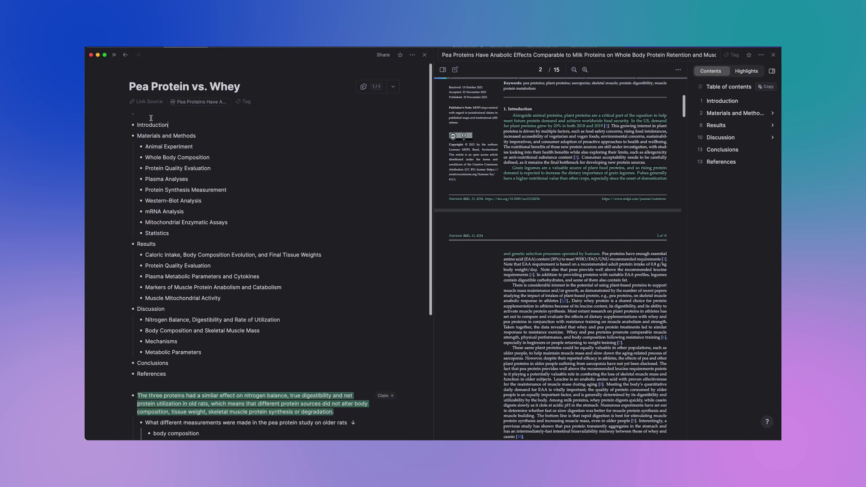
pyautogui.scroll(-1, 204, 153)
pyautogui.click(223, 149)
pyautogui.press('Return')
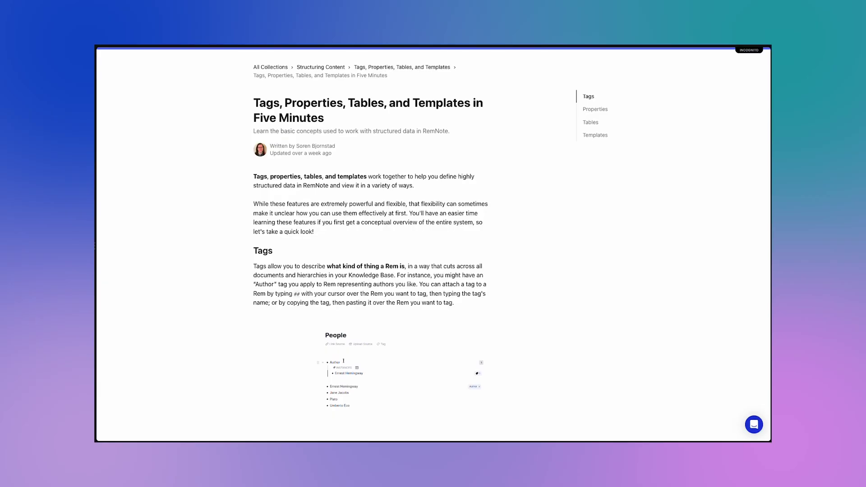
pyautogui.scroll(-2, 484, 306)
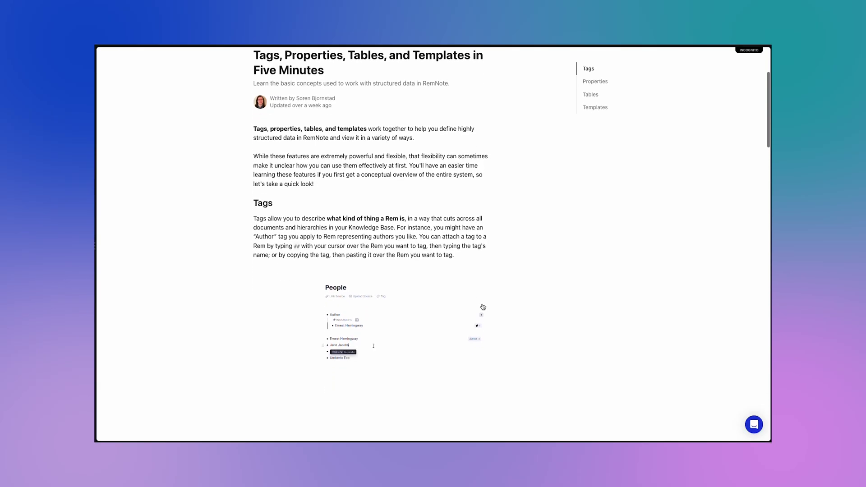
pyautogui.scroll(-3, 483, 306)
pyautogui.scroll(-2, 482, 307)
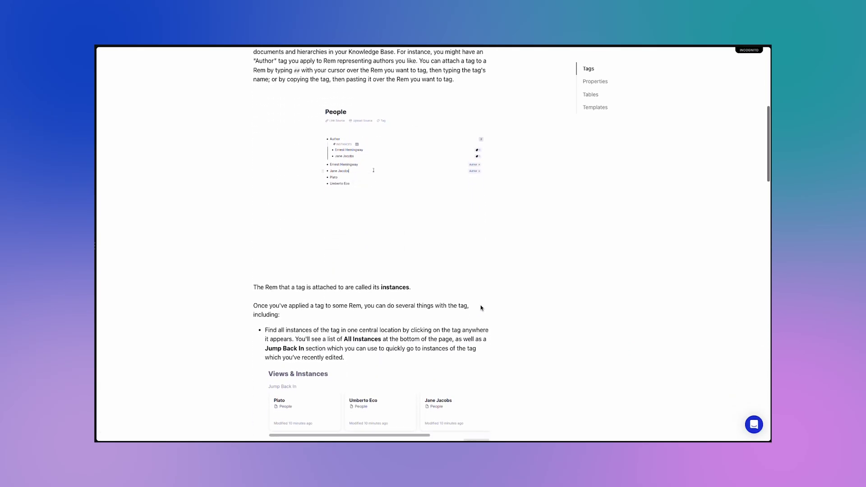
pyautogui.scroll(-1, 481, 307)
pyautogui.scroll(-1, 481, 307)
# Tag the bullet #Projects and add Area and Due Date columns to its table
pyautogui.scroll(-3, 481, 308)
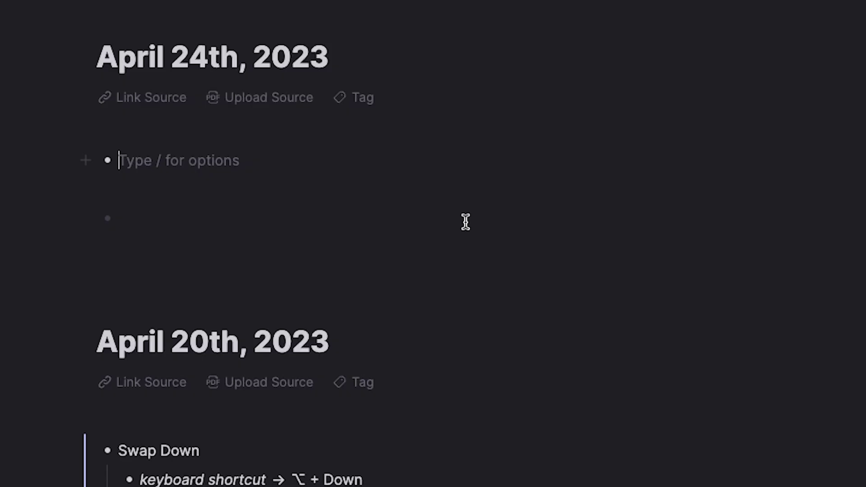
pyautogui.write('#')
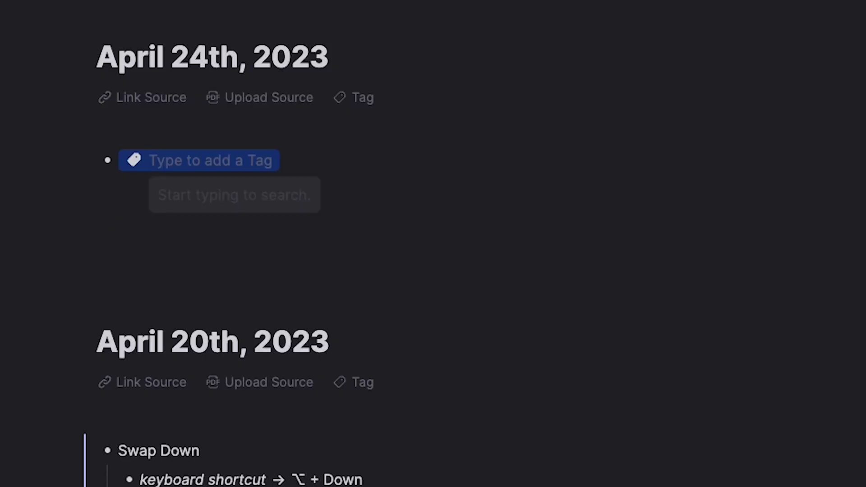
pyautogui.write('Projects')
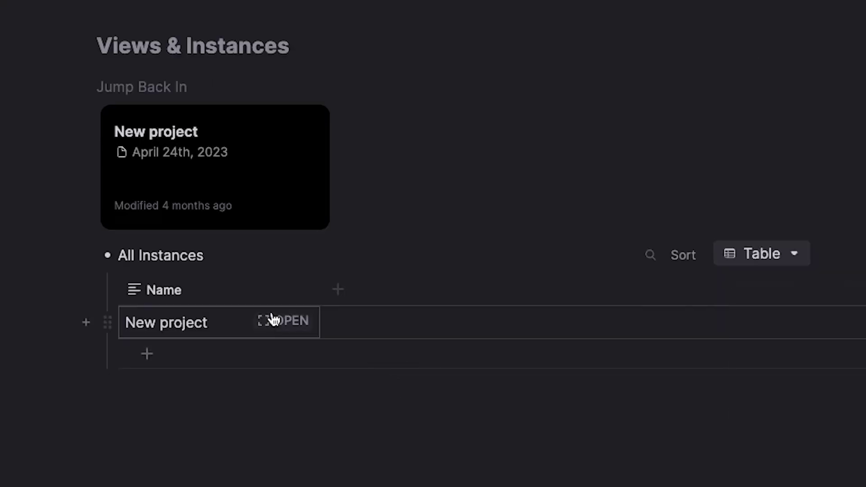
pyautogui.click(338, 291)
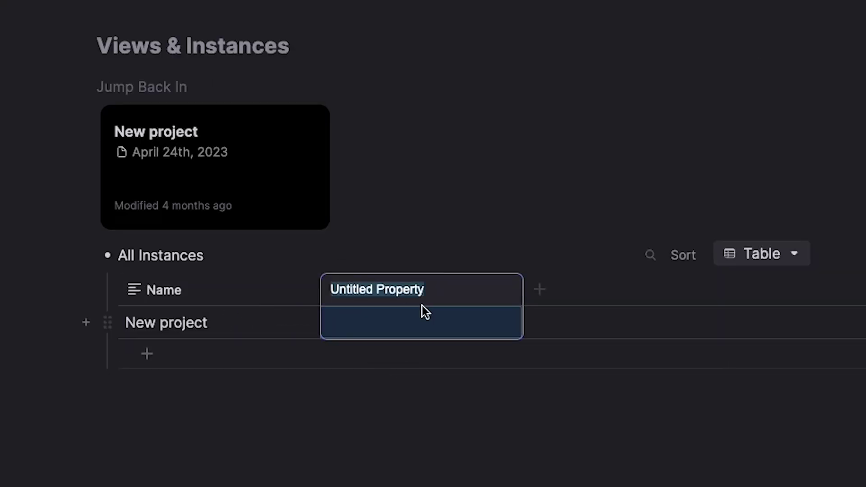
pyautogui.write('Area')
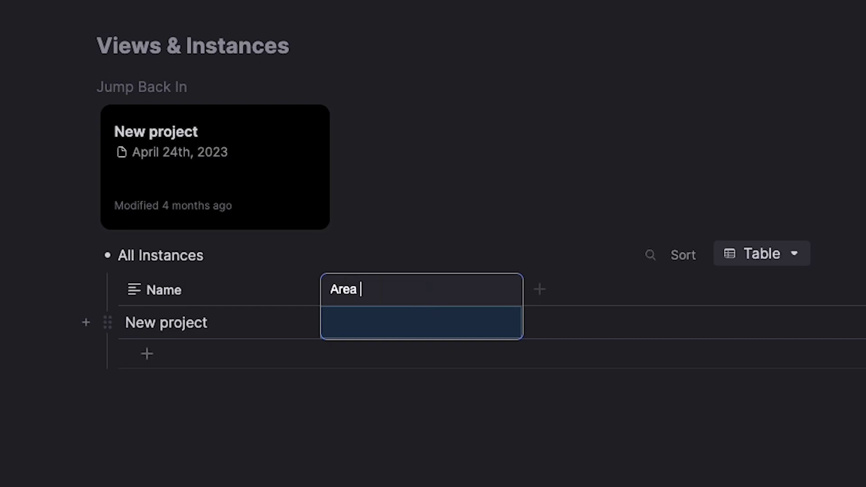
pyautogui.write('Due Date')
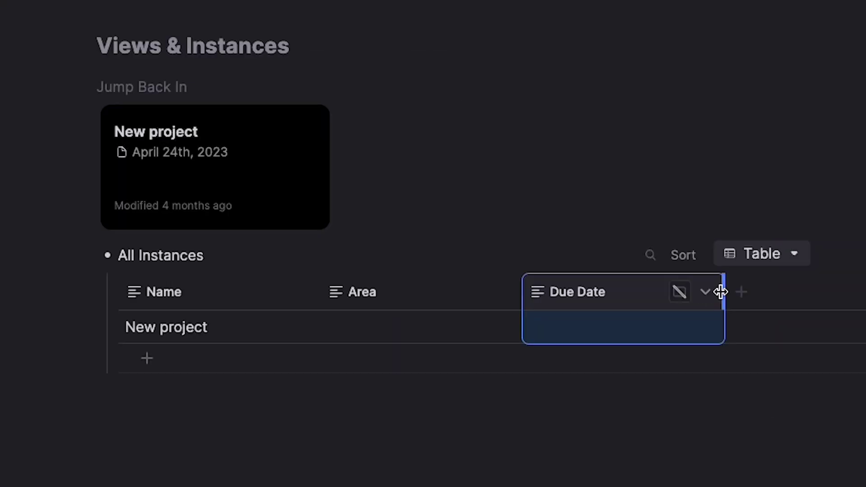
pyautogui.click(536, 308)
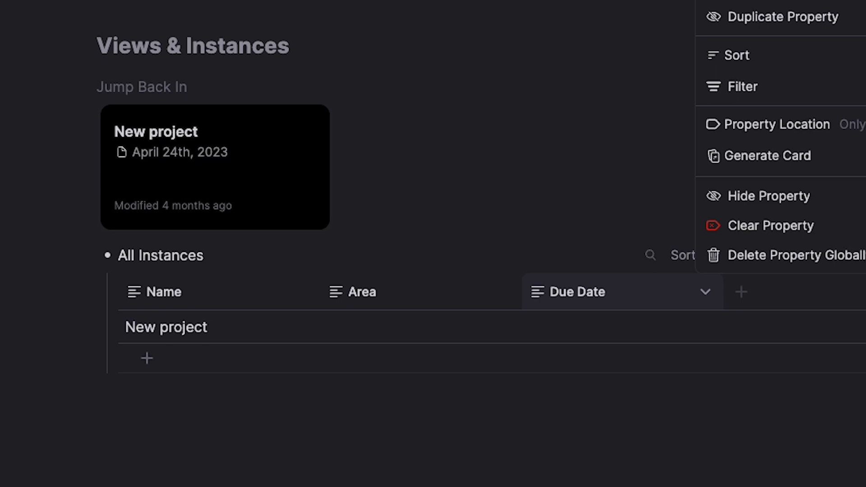
pyautogui.press('Escape')
# Give New project the Area Health and a due date of August 24
pyautogui.click(367, 323)
pyautogui.write('H')
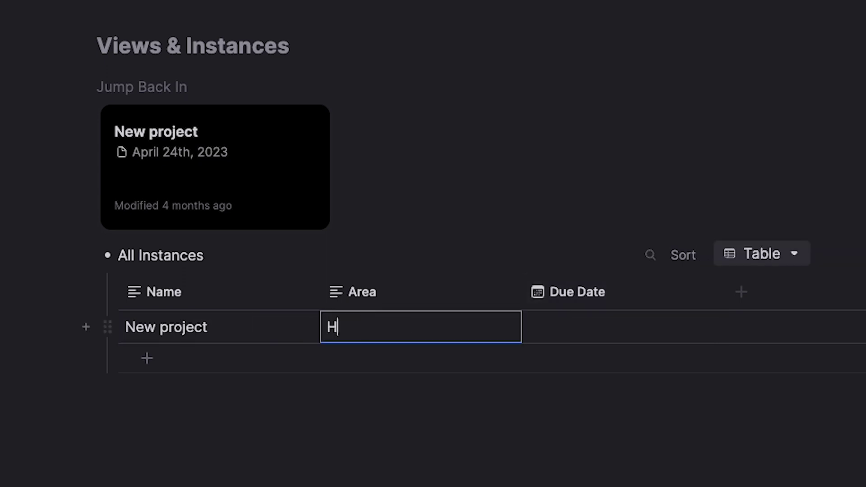
pyautogui.write('ealth')
pyautogui.click(562, 325)
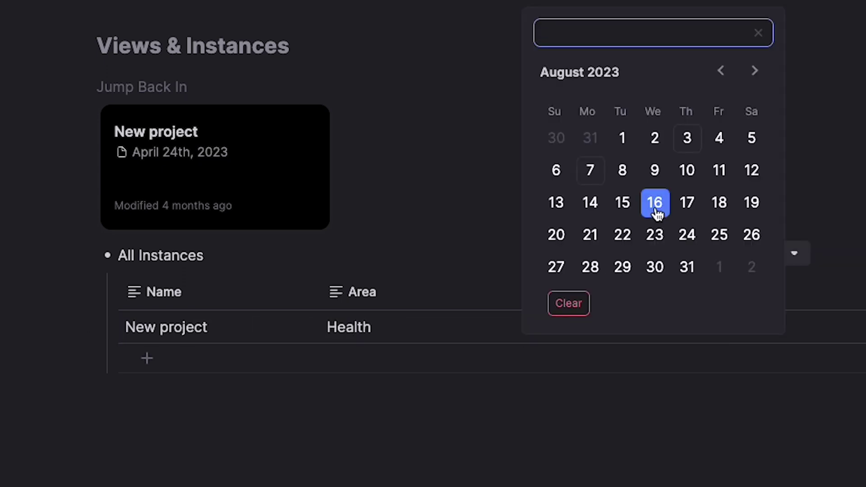
pyautogui.click(687, 234)
# Add a 'Second project' row with Area Work, due August 21
pyautogui.click(188, 361)
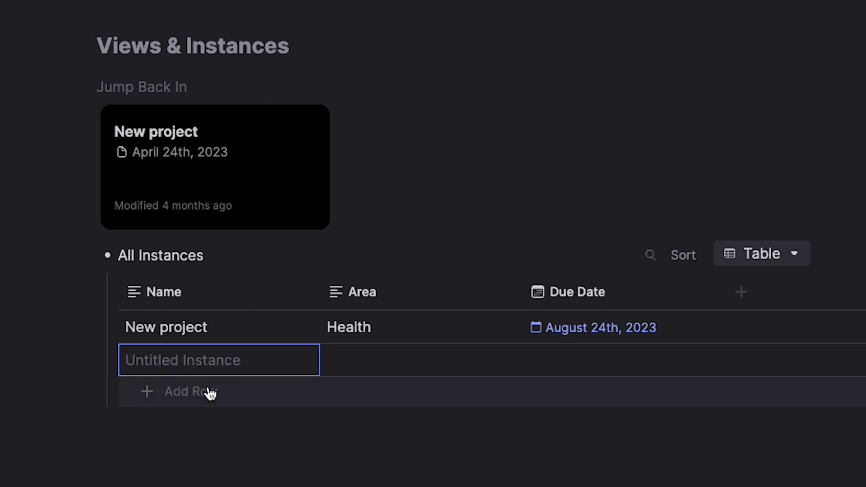
pyautogui.write('Second project')
pyautogui.press('Tab')
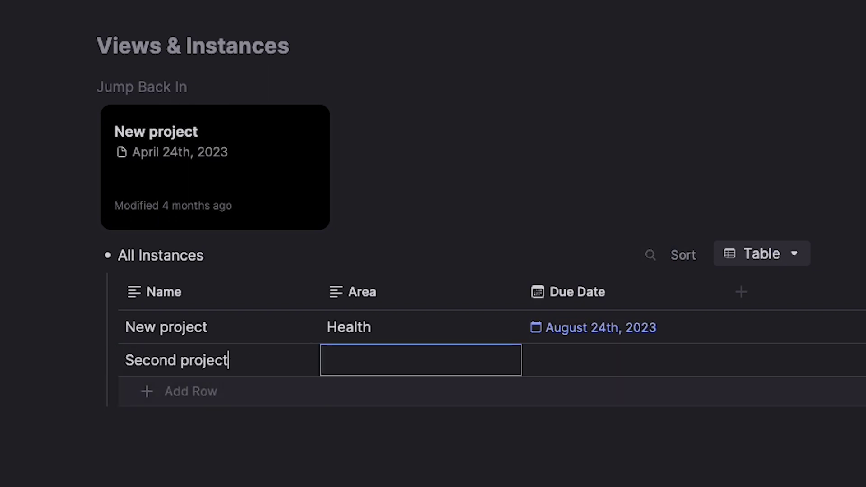
pyautogui.write('Work')
pyautogui.click(536, 364)
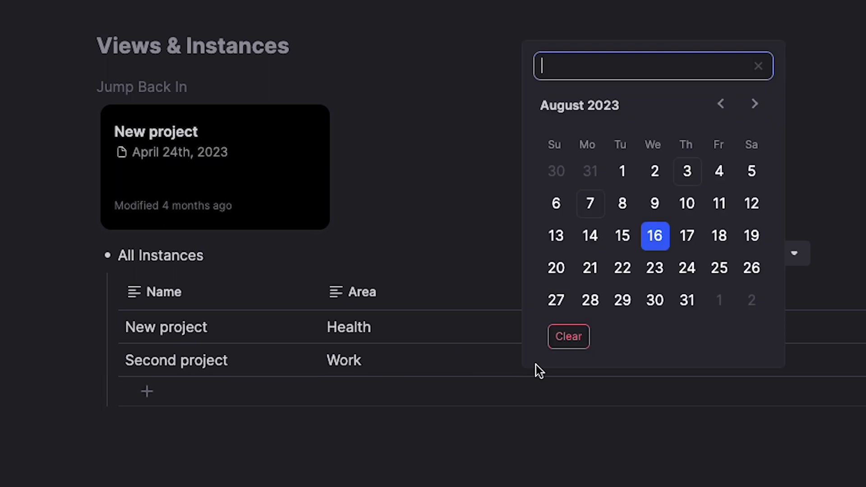
pyautogui.click(590, 268)
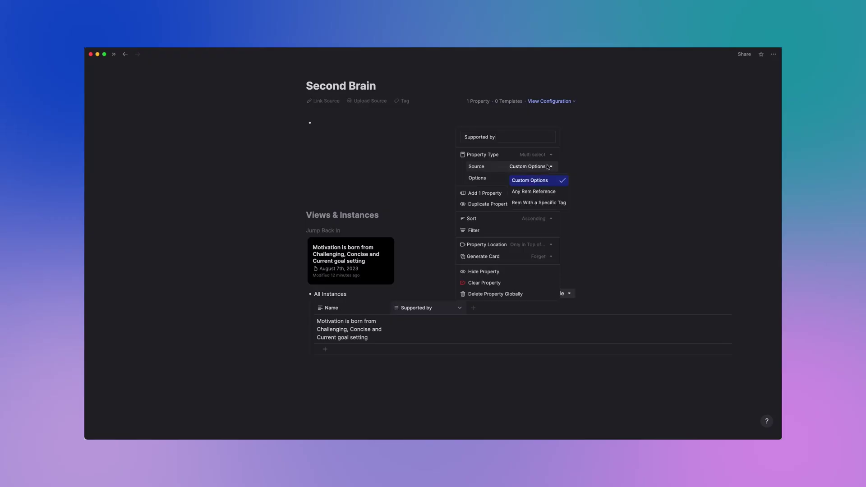
# Let Supported by take any Rem reference, link Motivation Study, and open the YTX video template
pyautogui.click(550, 192)
pyautogui.click(423, 324)
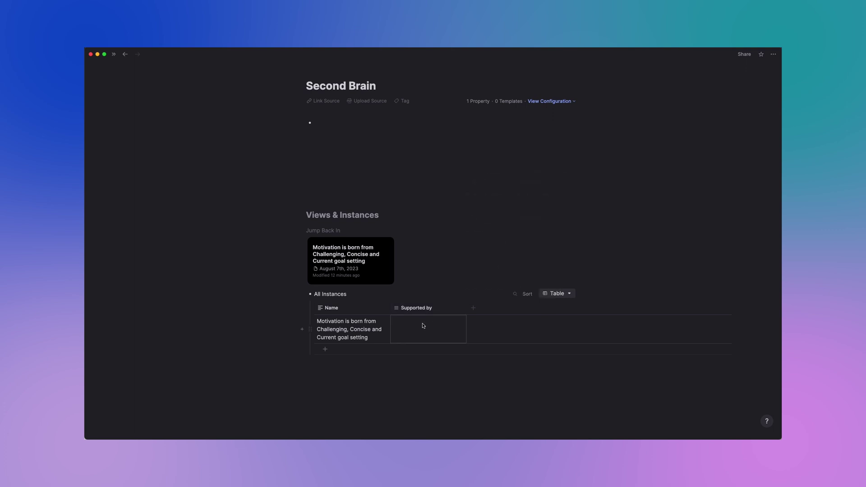
pyautogui.write('motva')
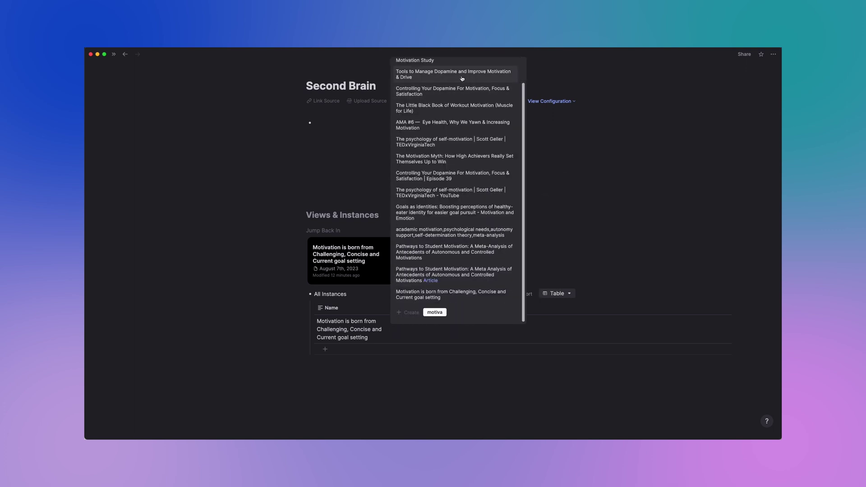
pyautogui.click(450, 89)
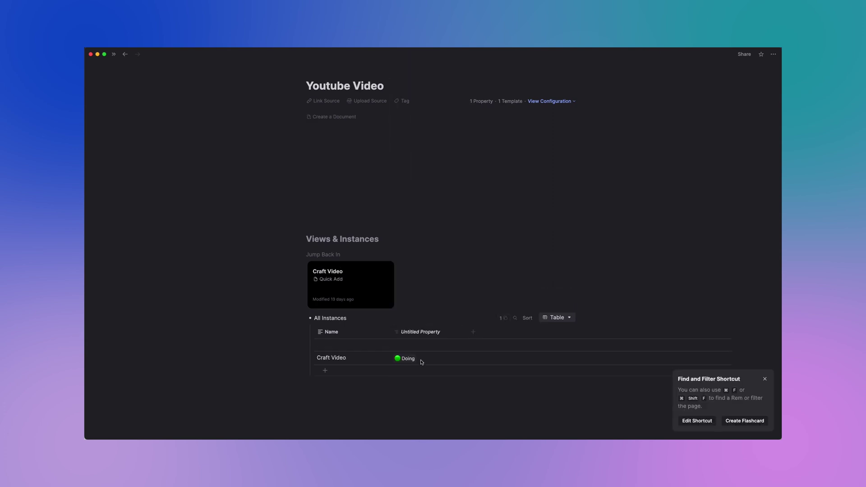
pyautogui.click(551, 101)
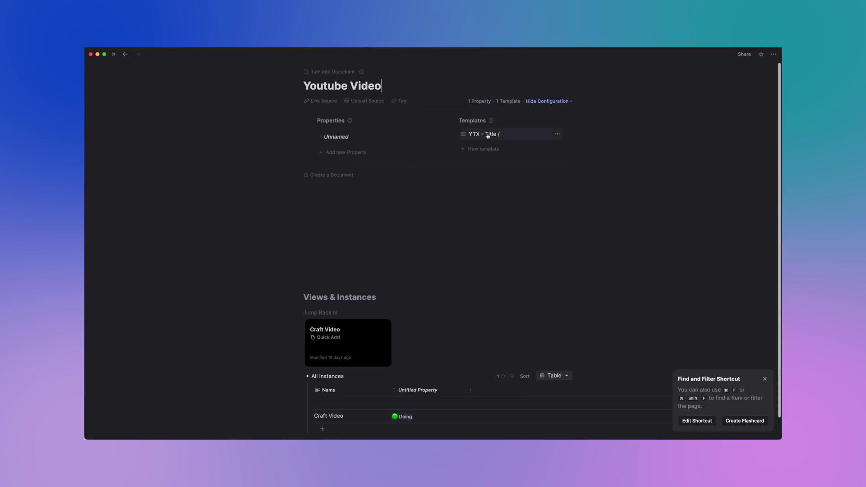
pyautogui.click(487, 134)
# Title the page 'New video content', tag it Youtube Video and apply its template outline
pyautogui.write('New')
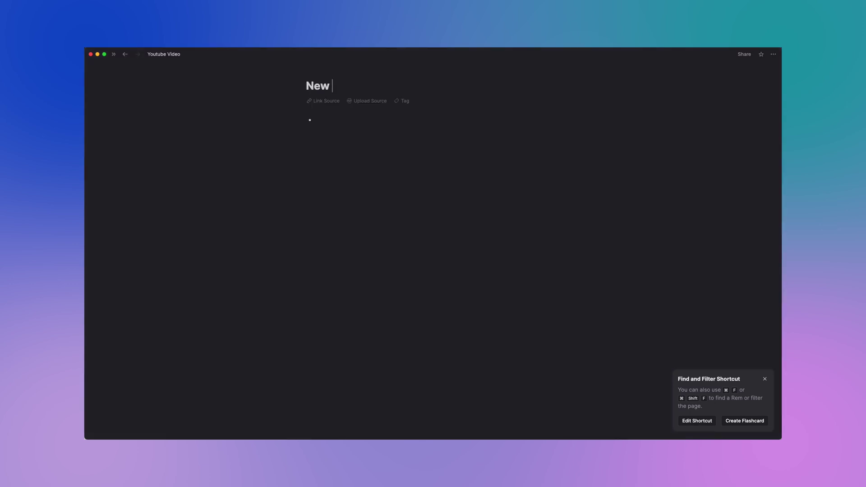
pyautogui.write(' video content')
pyautogui.click(403, 101)
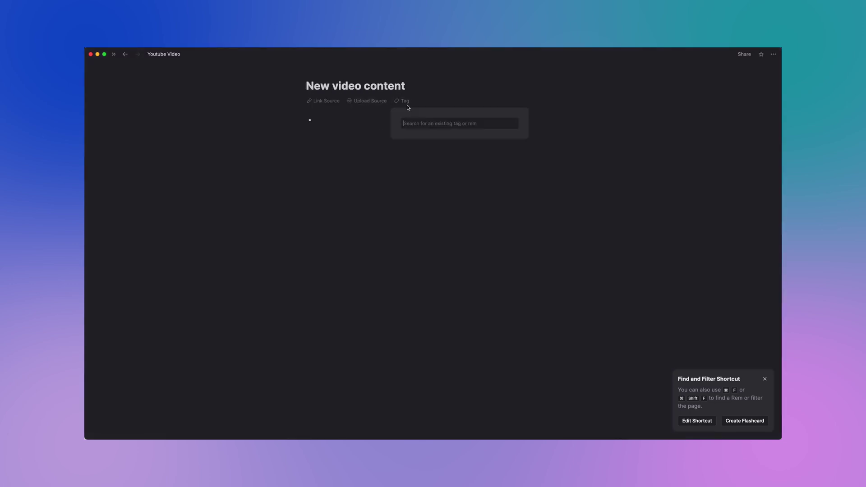
pyautogui.write('you')
pyautogui.press('Return')
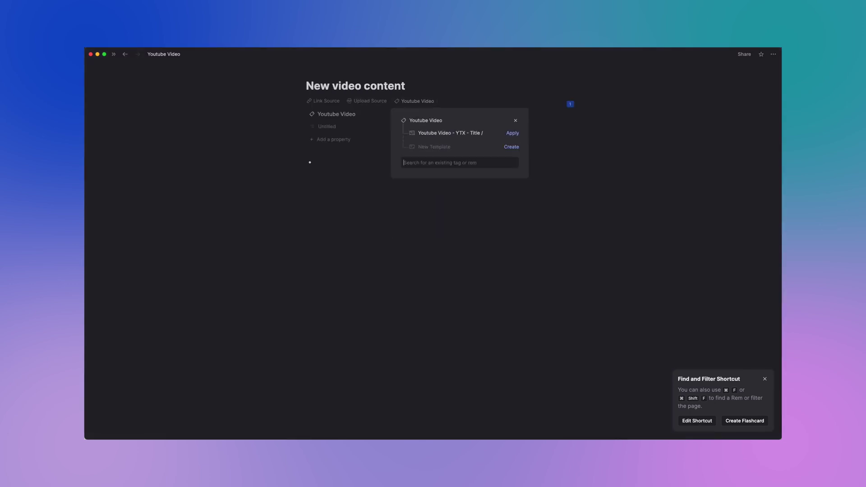
pyautogui.click(514, 135)
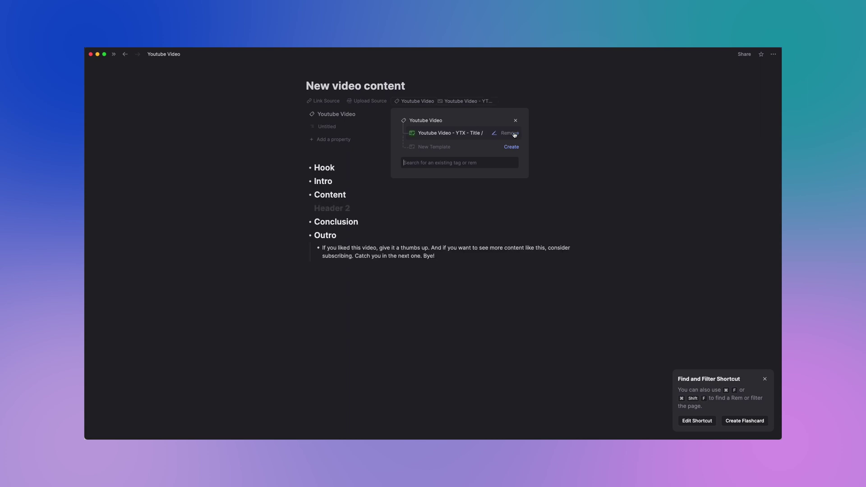
# Add the nested line 'This is the hook' under the Hook heading
pyautogui.click(347, 170)
pyautogui.press('Return')
pyautogui.press('Tab')
pyautogui.write('Thi')
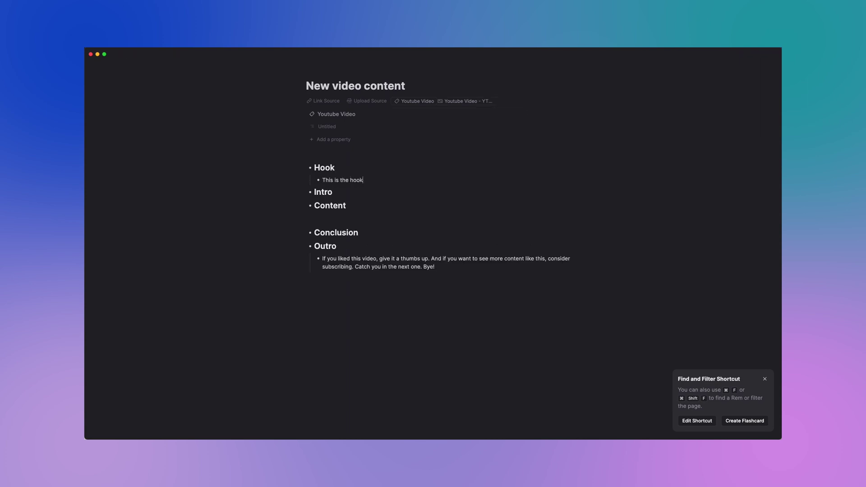
pyautogui.write('opping list')
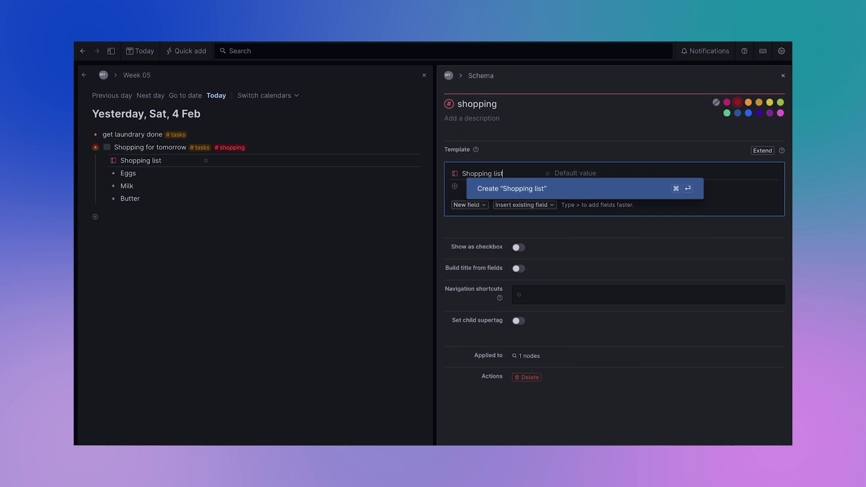
# Dismiss the suggestion to create 'Shopping list' in the shopping supertag template
pyautogui.press('Escape')
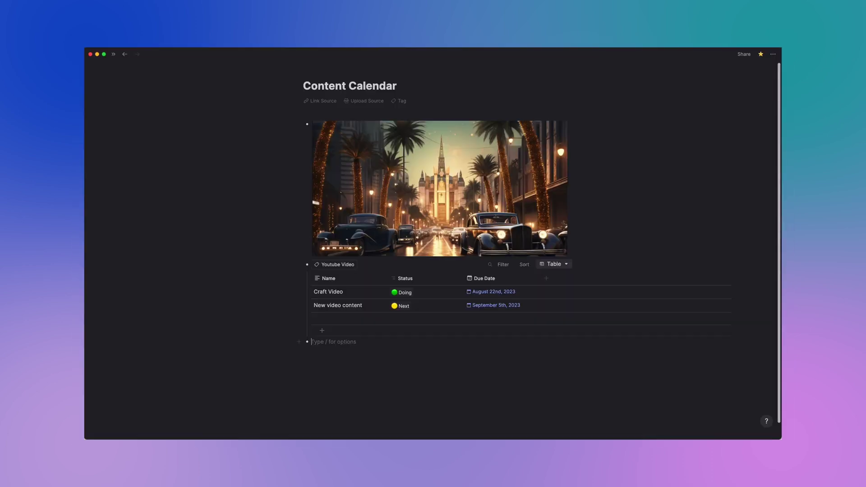
# Mark Craft Video as Done in the Content Calendar
pyautogui.click(408, 293)
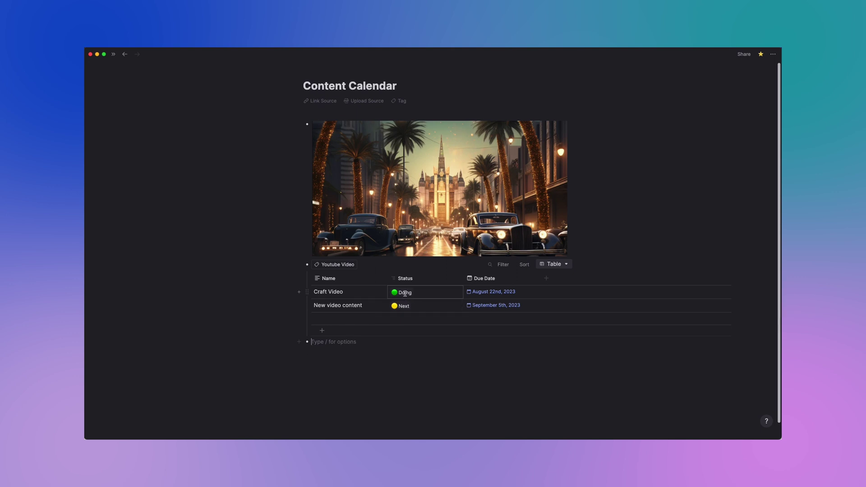
pyautogui.click(408, 348)
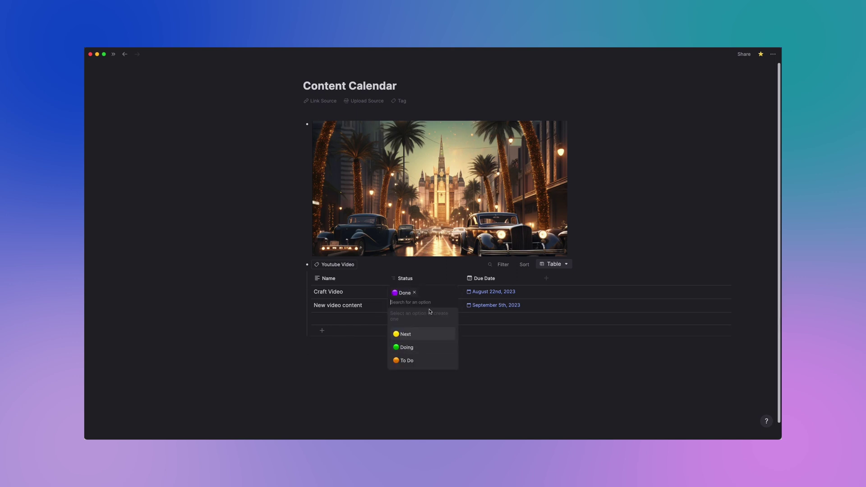
pyautogui.click(375, 341)
# Set New video content to Doing, then open its row as a page and select the title
pyautogui.click(404, 306)
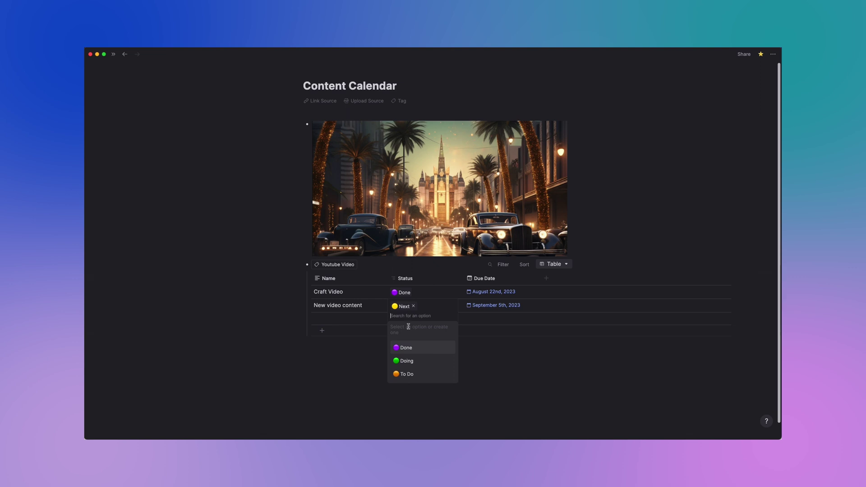
pyautogui.click(411, 362)
pyautogui.moveTo(338, 305)
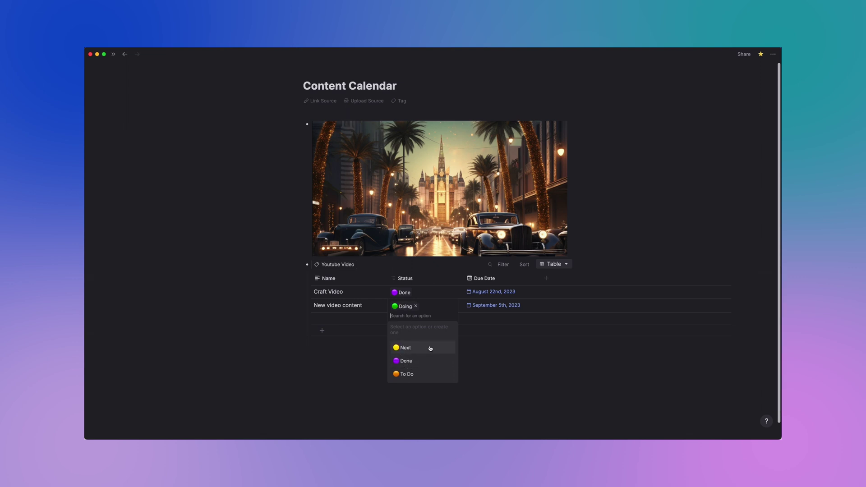
pyautogui.click(364, 362)
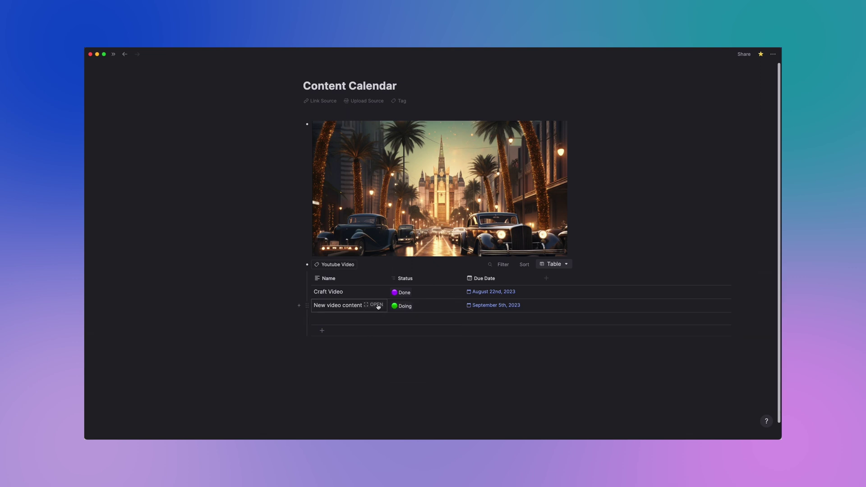
pyautogui.click(376, 306)
pyautogui.moveTo(433, 81); pyautogui.dragTo(318, 86)
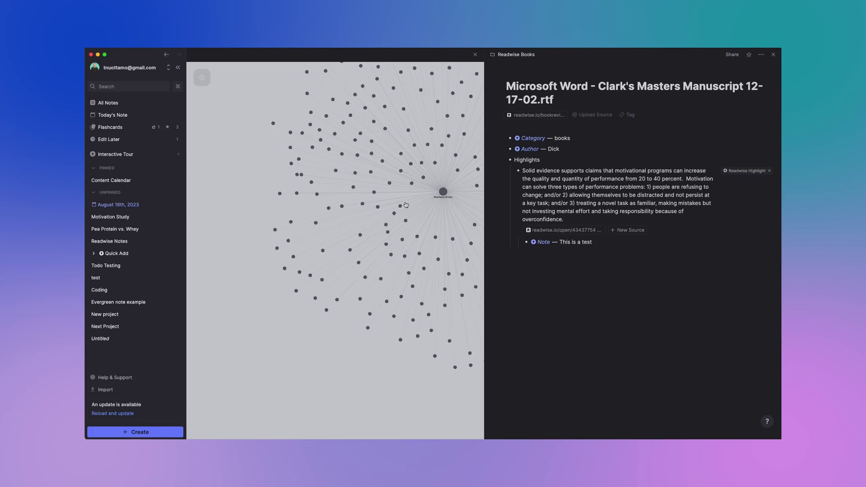
# Open the Scott Geller TEDx self-motivation note from the graph in a lower panel and scroll through it
pyautogui.click(374, 193)
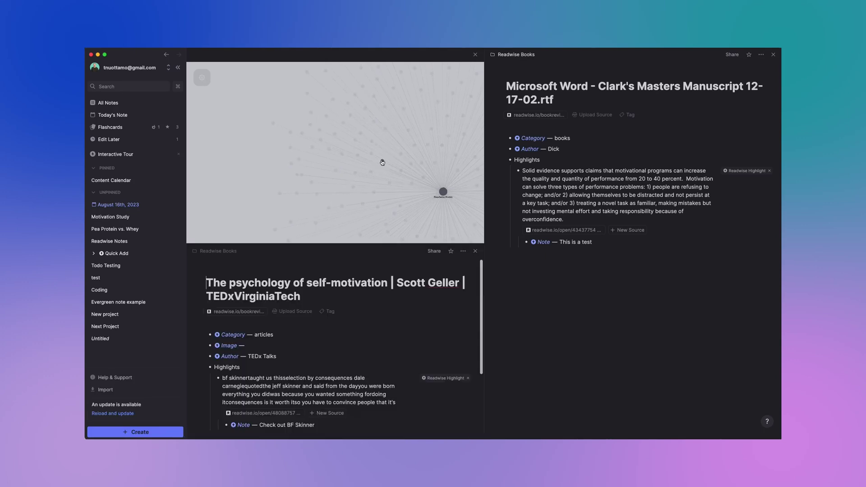
pyautogui.scroll(-5, 346, 305)
pyautogui.scroll(-3, 345, 305)
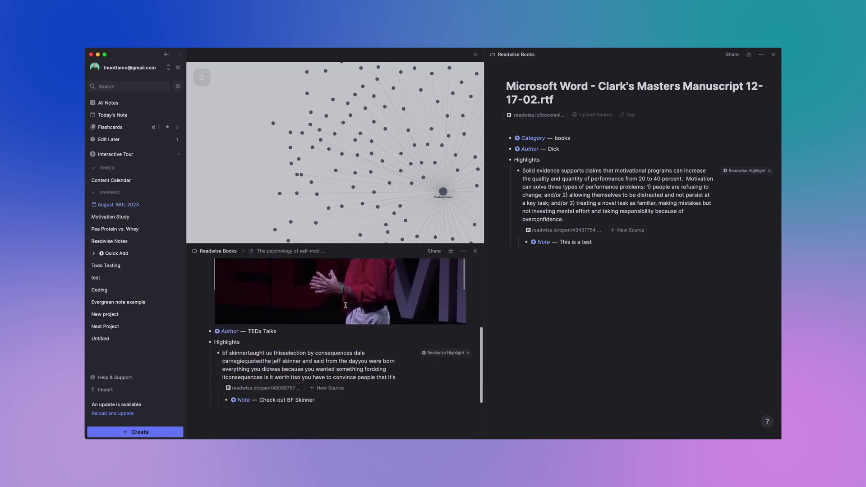
pyautogui.scroll(-2, 345, 305)
pyautogui.scroll(2, 345, 305)
pyautogui.scroll(1, 343, 320)
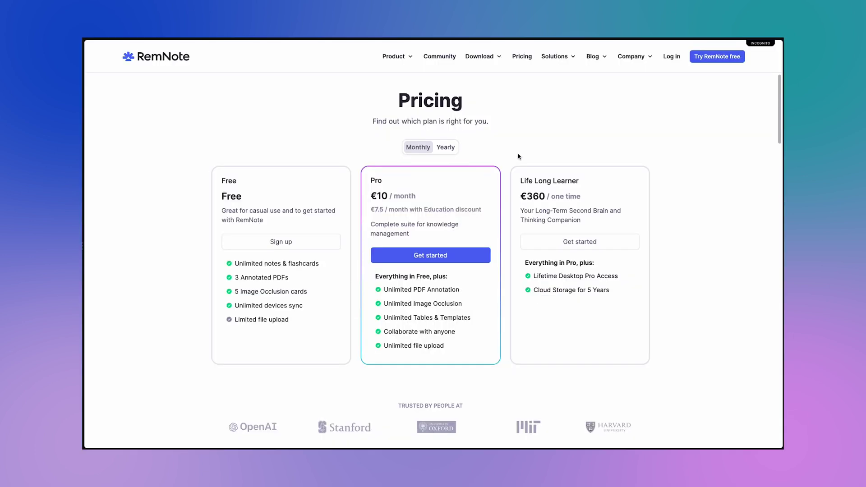
# Compare yearly and monthly Pro prices on the RemNote pricing page
pyautogui.click(449, 150)
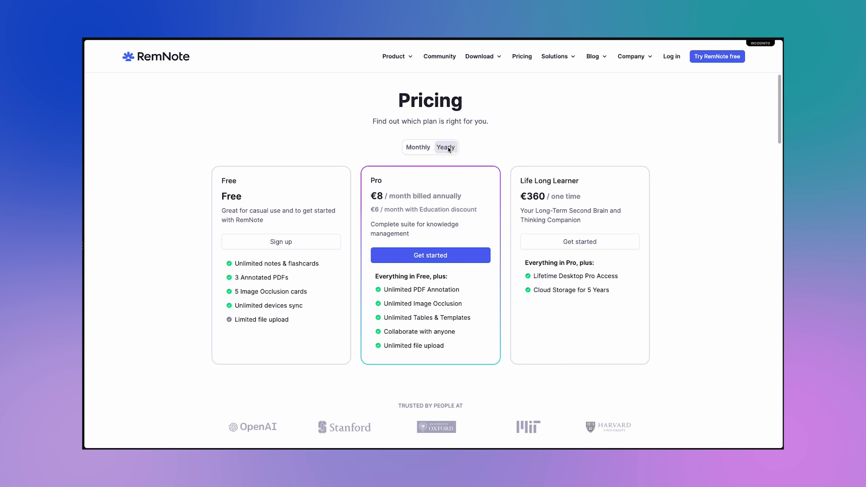
pyautogui.click(421, 149)
pyautogui.scroll(-2, 651, 255)
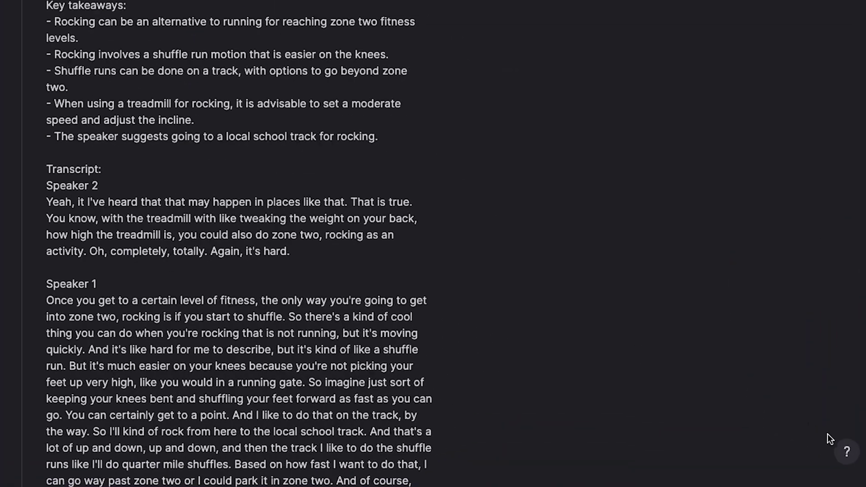
# Find the help article on tags, properties, tables and templates and read through it
pyautogui.click(847, 451)
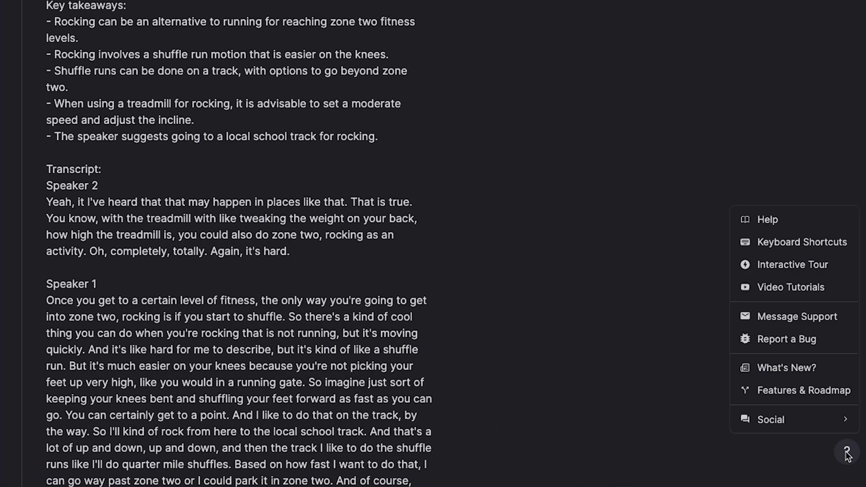
pyautogui.click(762, 219)
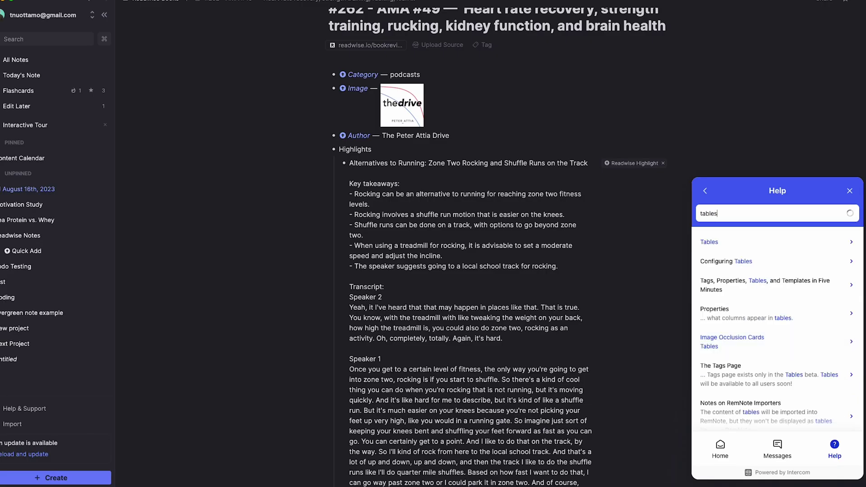
pyautogui.scroll(-1, 772, 276)
pyautogui.click(772, 275)
pyautogui.scroll(-10, 772, 276)
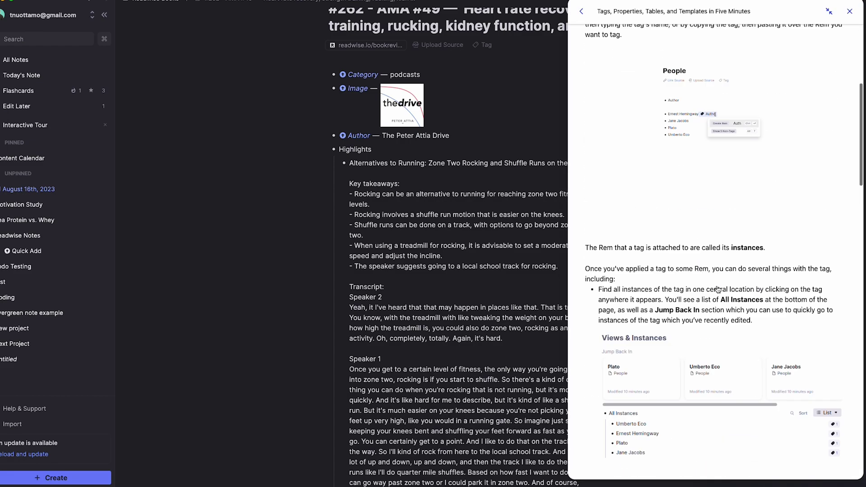
pyautogui.scroll(-5, 772, 276)
pyautogui.scroll(-2, 772, 275)
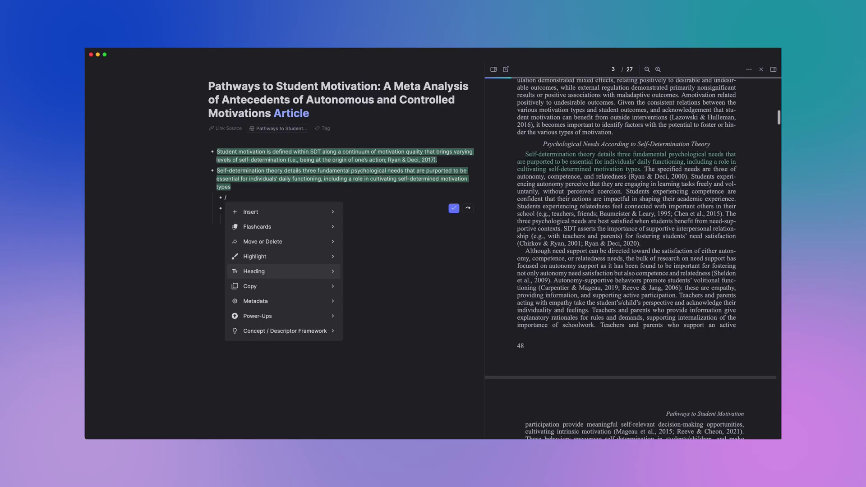
# Turn the new bullet into a Heading 1
pyautogui.press('Return')
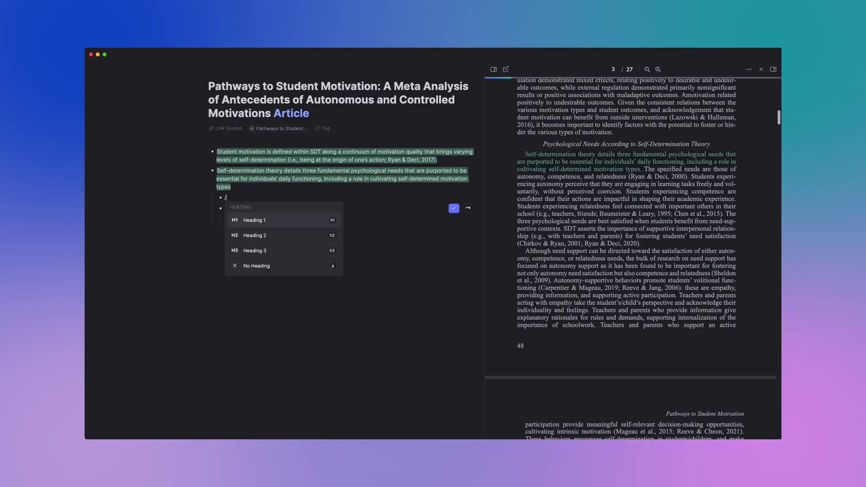
pyautogui.press('Down')
pyautogui.press('Return')
# Type 'This is a' in the heading and bring up the slash menu's Highlight colour options
pyautogui.write('This is a')
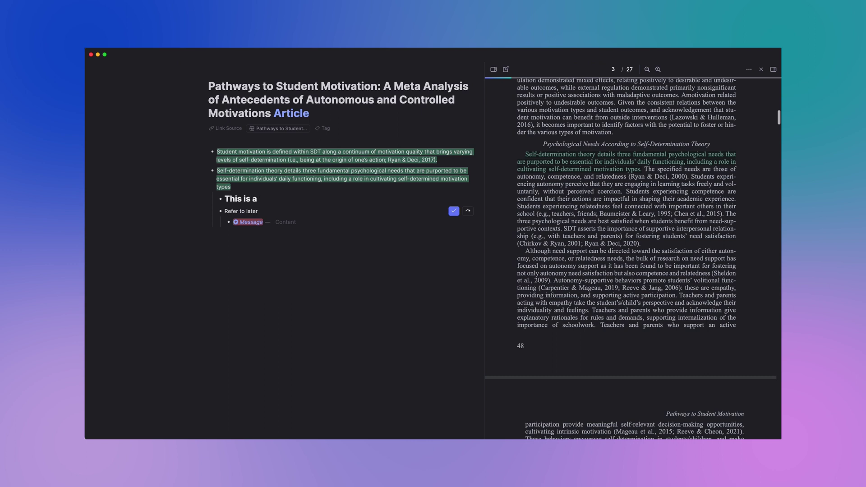
pyautogui.write(' /')
pyautogui.press('Down')
pyautogui.press('Down')
pyautogui.press('Down')
pyautogui.press('Return')
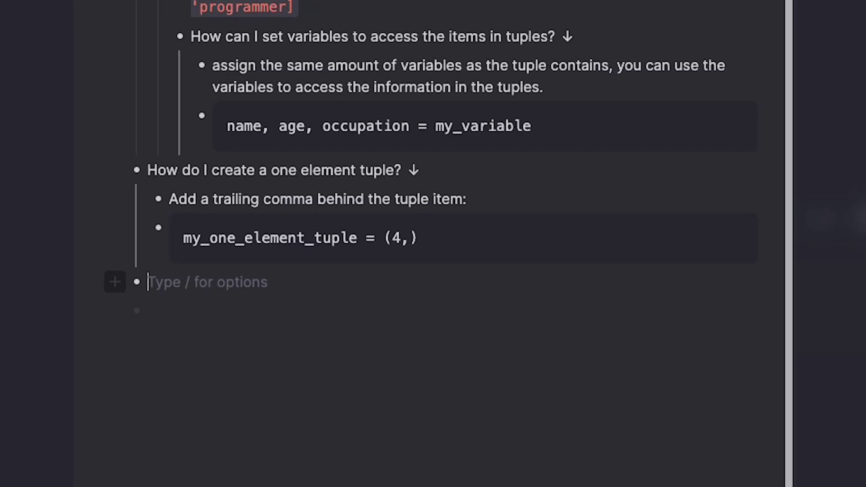
pyautogui.write('/')
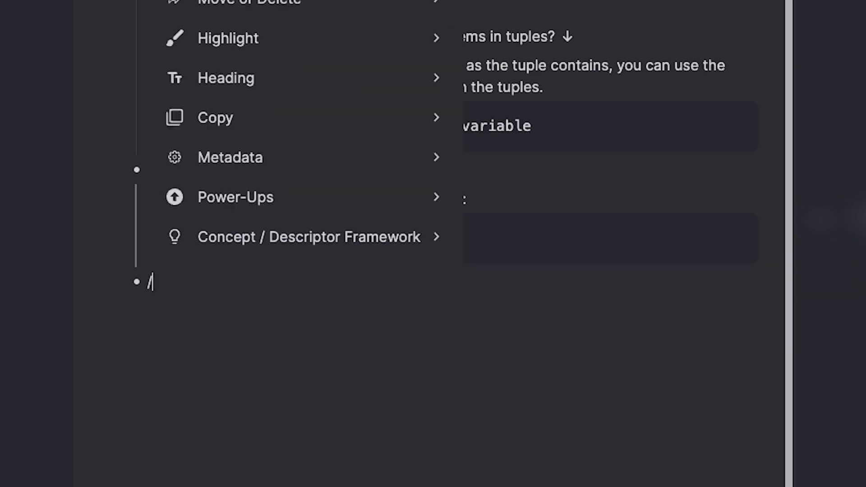
pyautogui.write('icb')
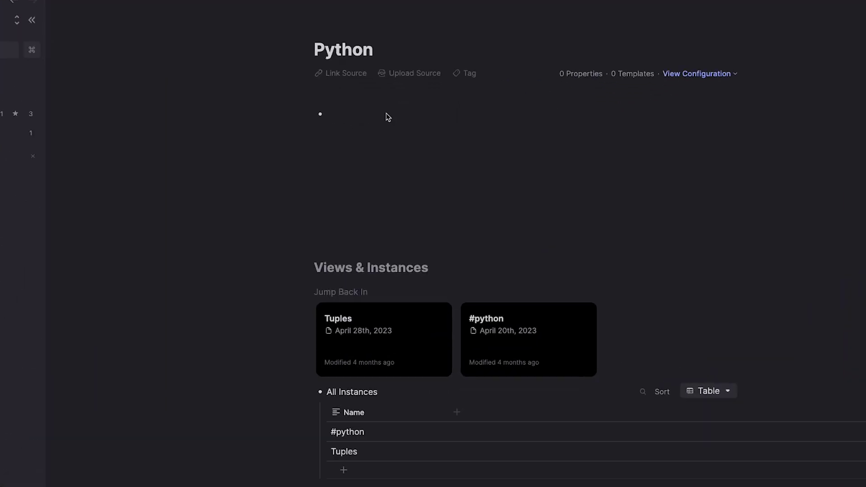
# Jump to today's note for August 16th, 2023 from the Omnibar
pyautogui.press('super+k')
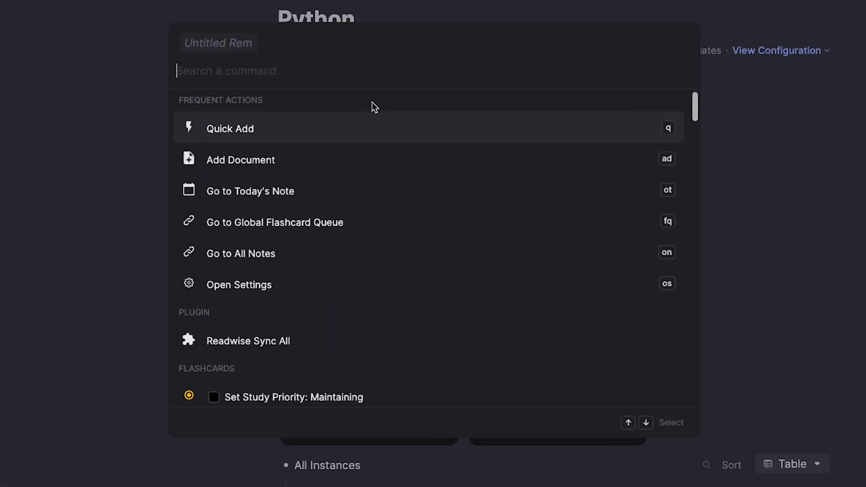
pyautogui.scroll(-1, 350, 189)
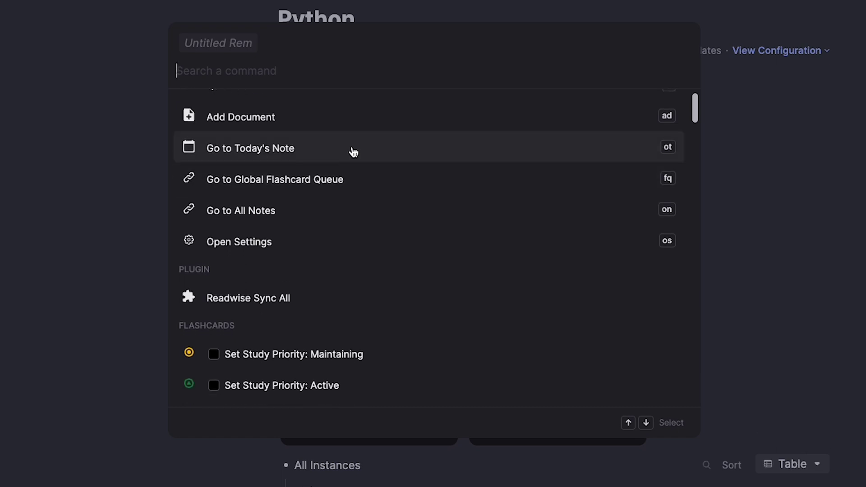
pyautogui.click(354, 150)
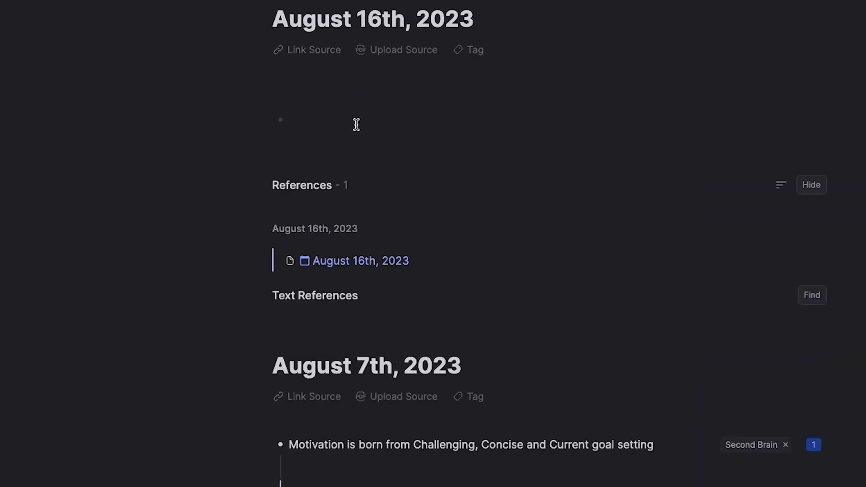
# Run Readwise Sync All from the Omnibar
pyautogui.hotkey('ctrl', 'k')
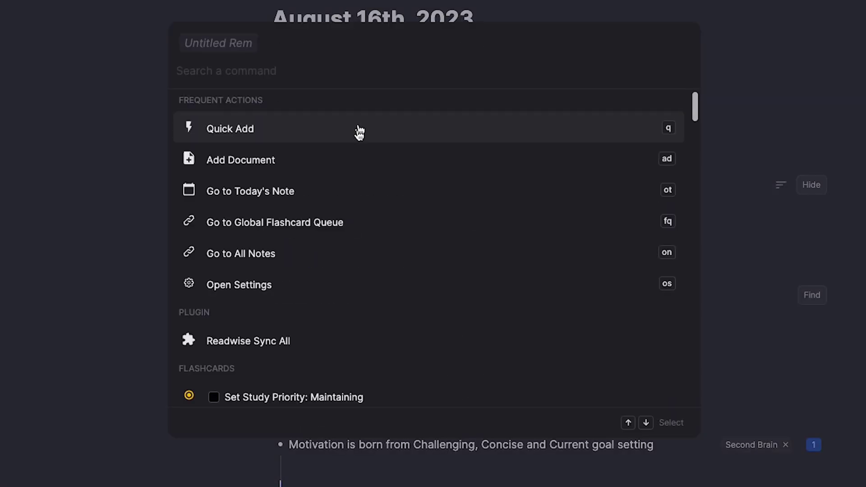
pyautogui.scroll(-4, 334, 181)
pyautogui.click(326, 162)
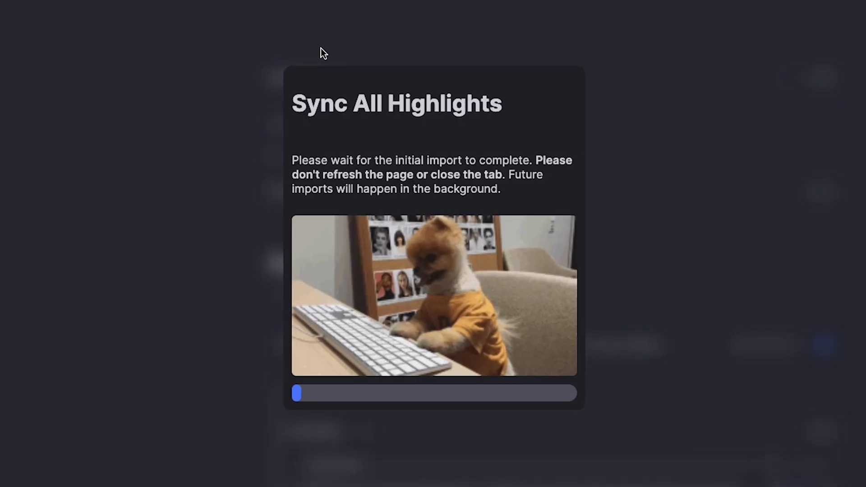
# Open the Power-Ups list from the slash menu on the August 7th goal-setting bullet and browse down to List Item
pyautogui.write('/')
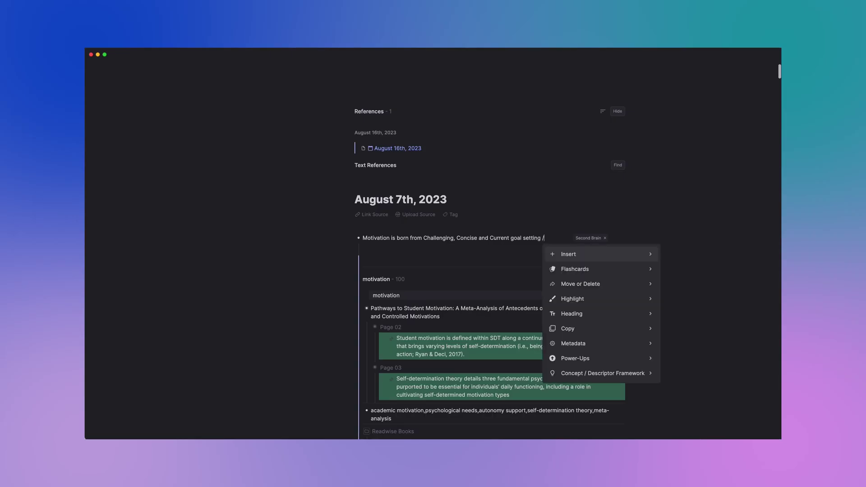
pyautogui.press('Down')
pyautogui.press('Down')
pyautogui.press('Down')
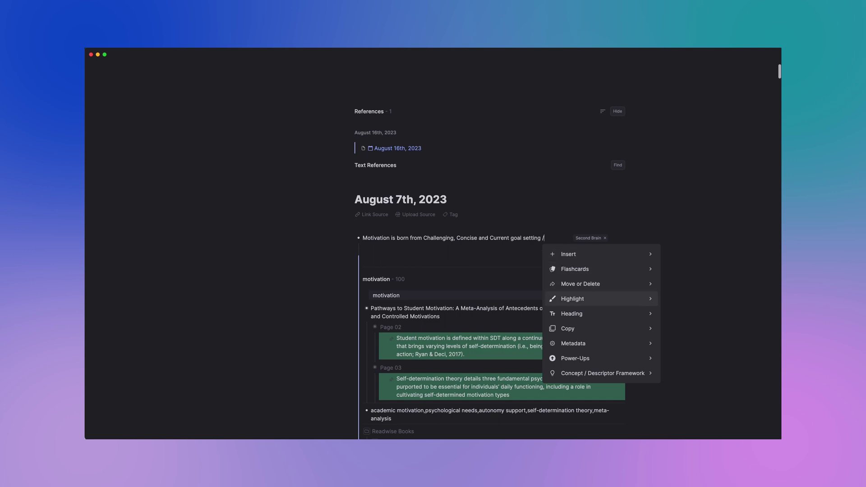
pyautogui.press('Down')
pyautogui.press('Down')
pyautogui.press('Down')
pyautogui.press('Up')
pyautogui.press('Return')
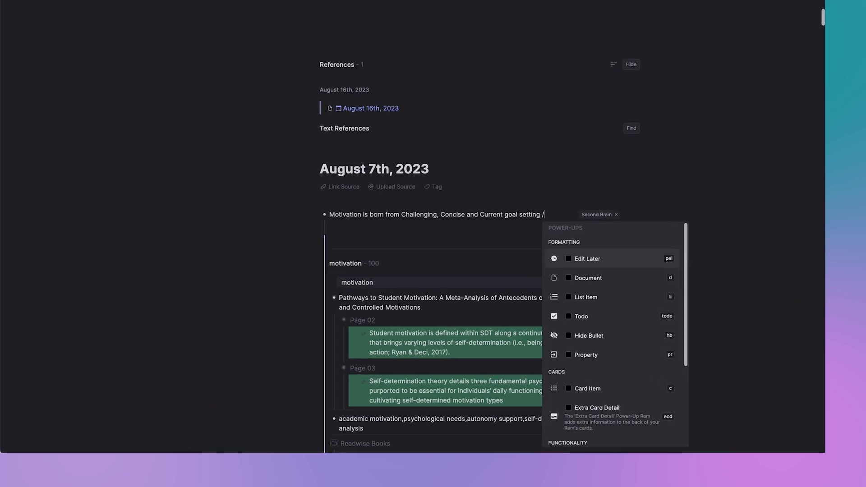
pyautogui.press('Down')
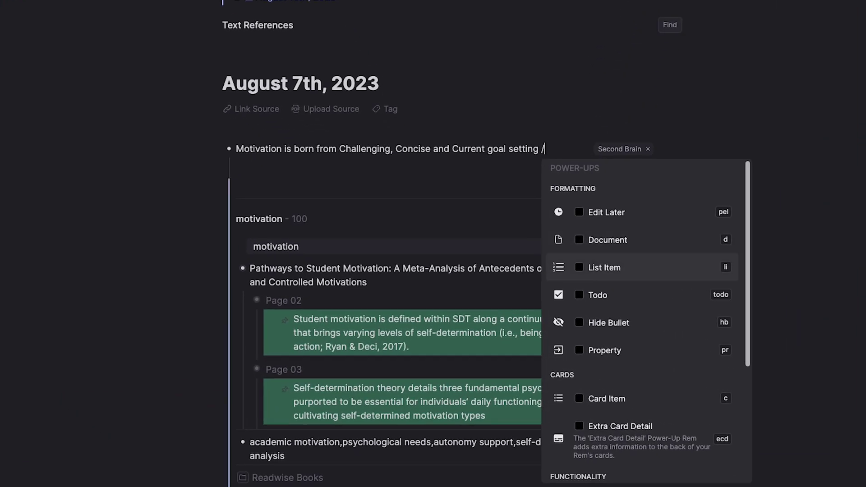
pyautogui.press('Down')
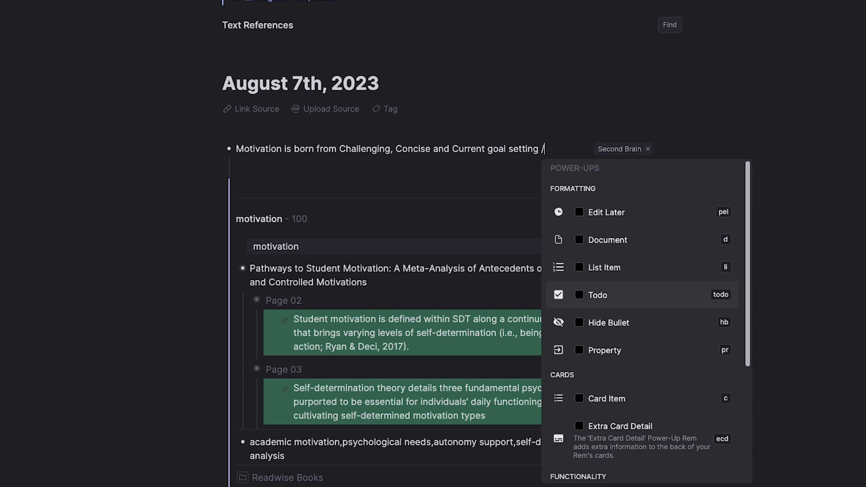